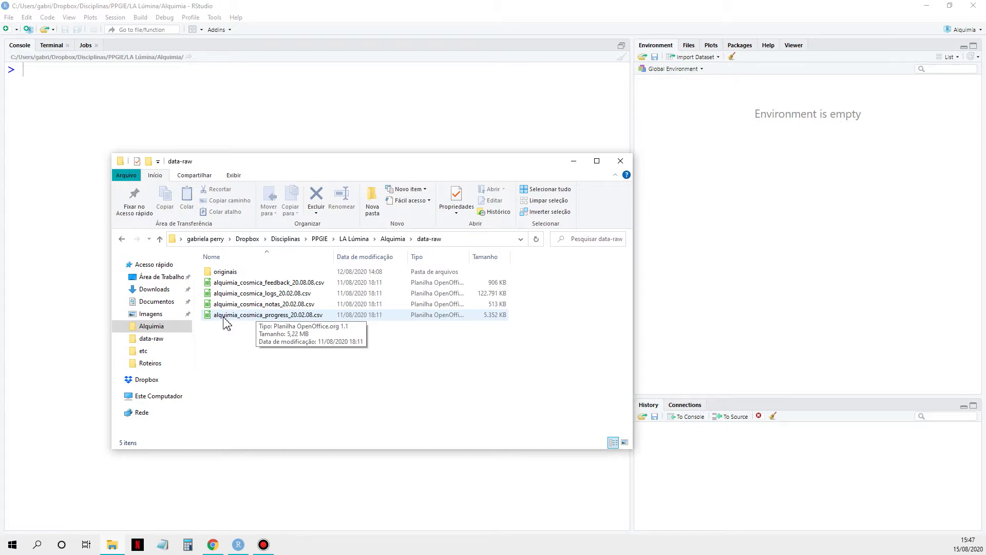
Open alquimia_cosmica_progress_20.02.08.csv from the data-raw folder in LibreOffice Calc, accepting the default text import settings
left_click(226, 323)
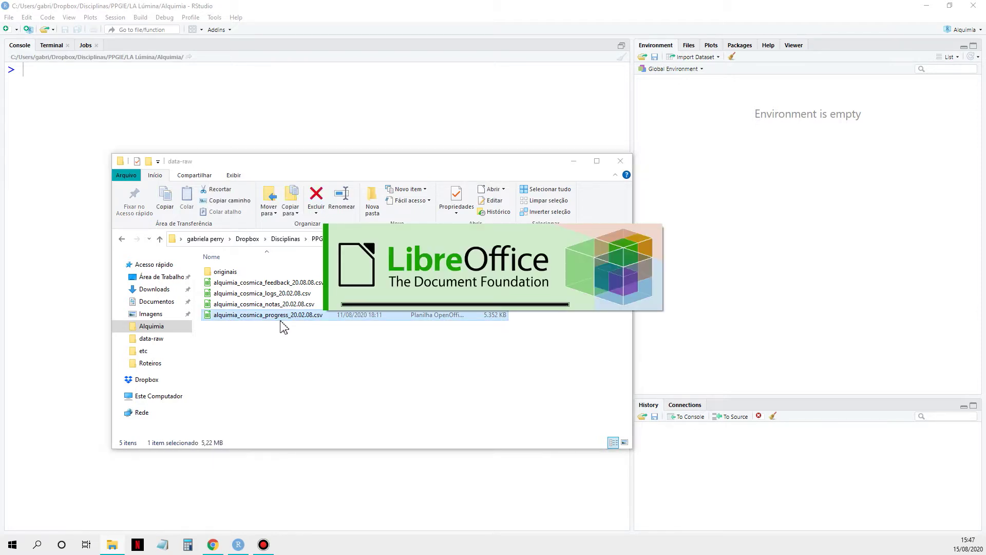
left_click(297, 370)
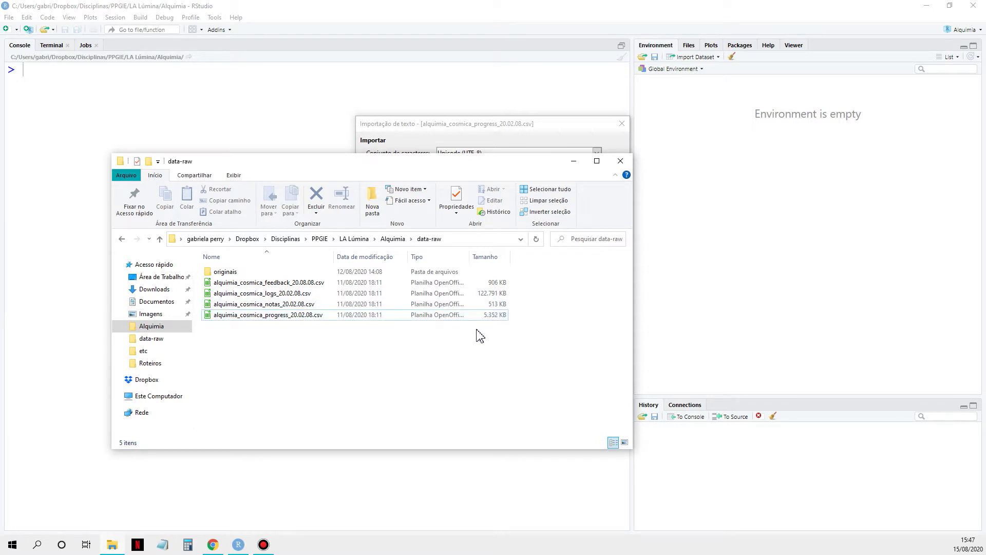
left_click(523, 127)
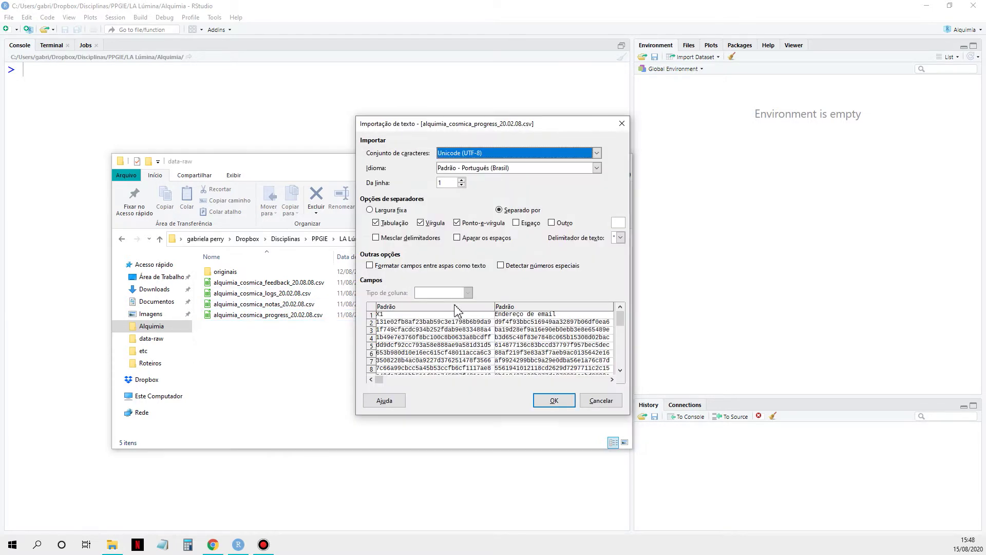
left_click(552, 402)
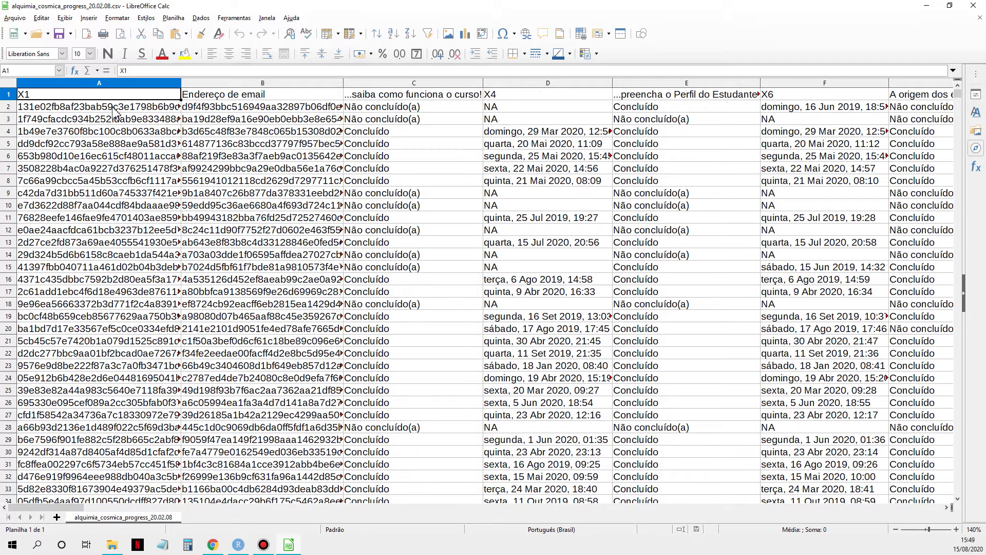
Examine the X1 and Endereço de email columns, and compare the completion statuses in column C with the dates in X4
left_click(114, 109)
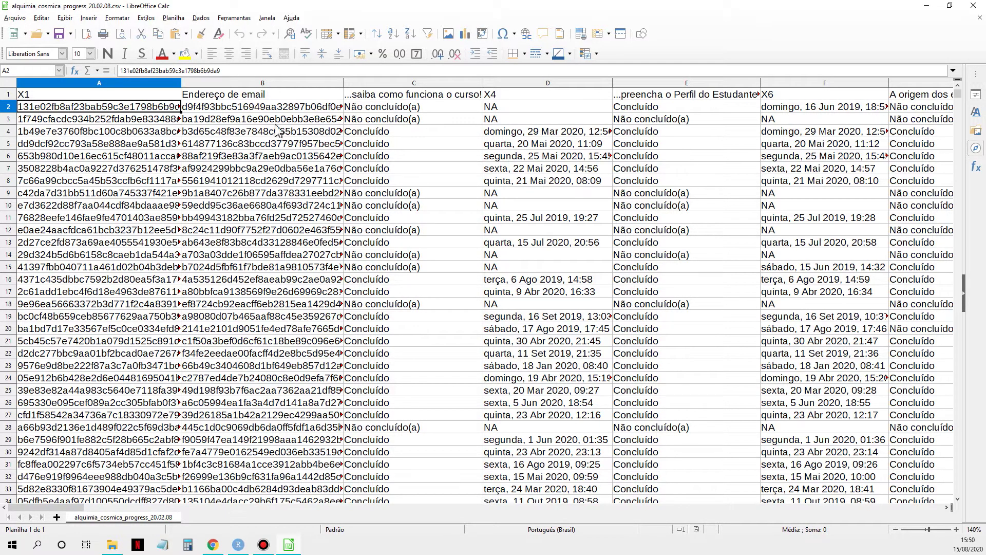
left_click(113, 95)
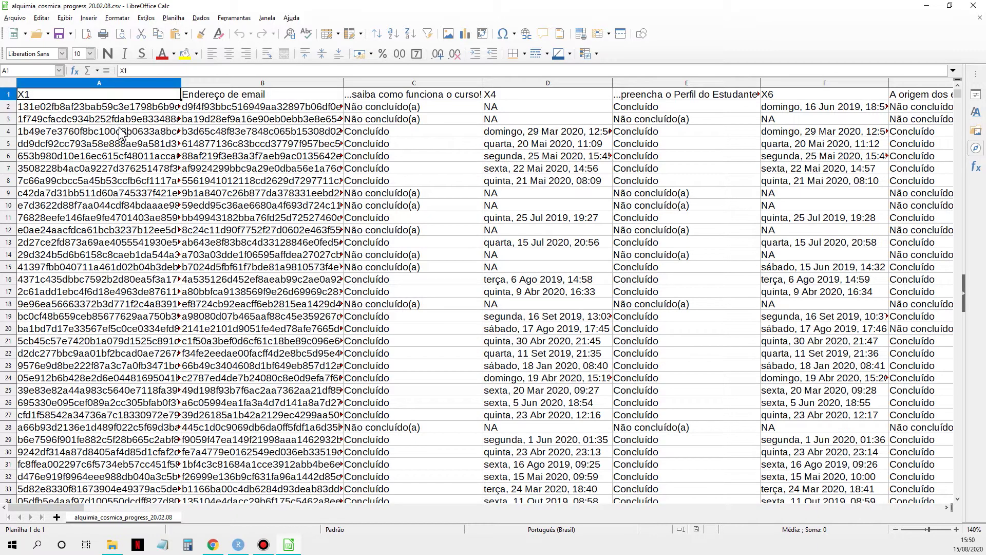
left_click(210, 96)
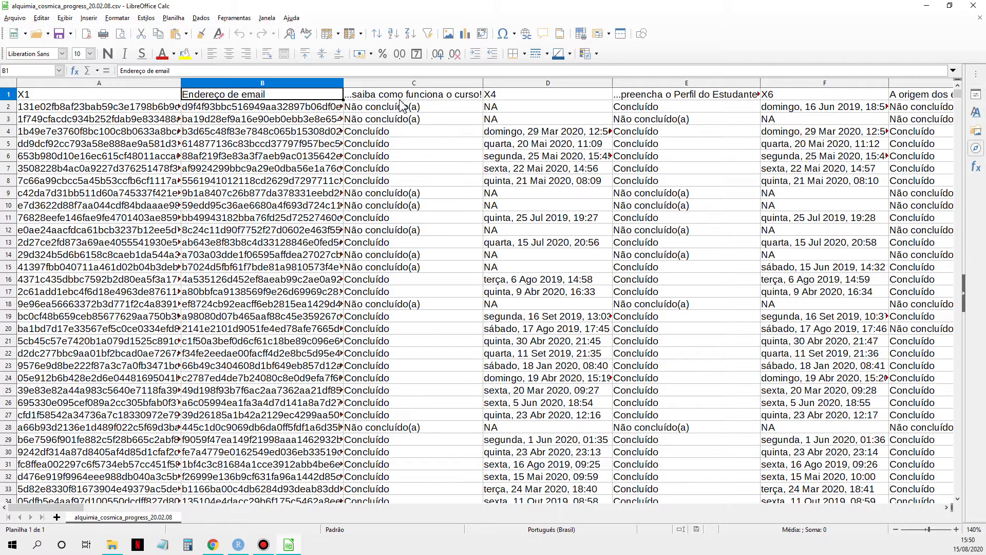
key("Right")
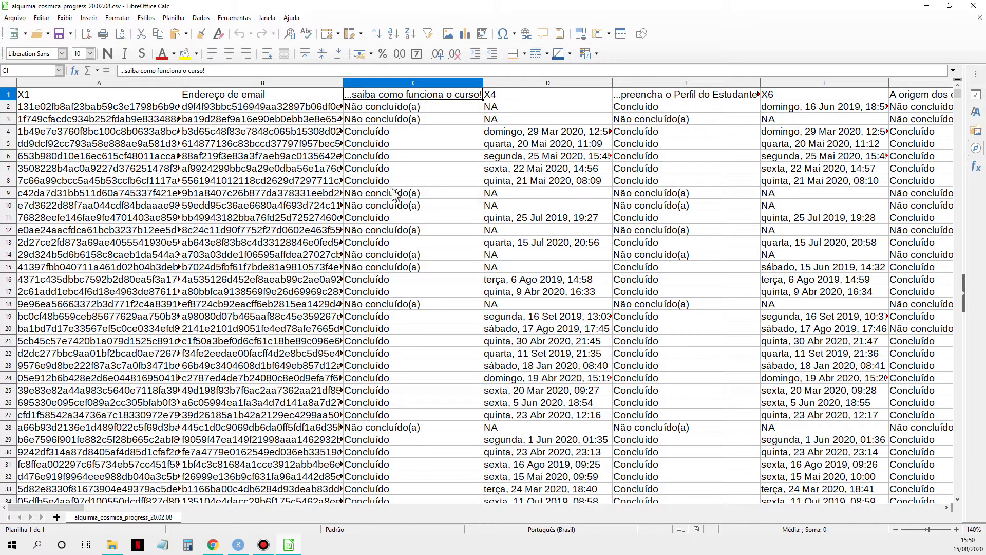
left_click(520, 97)
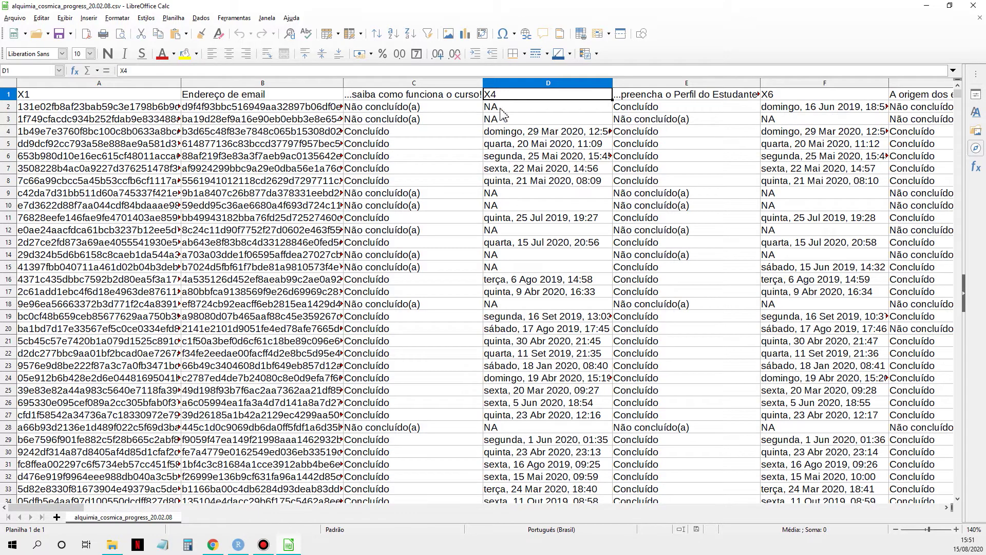
left_click(414, 109)
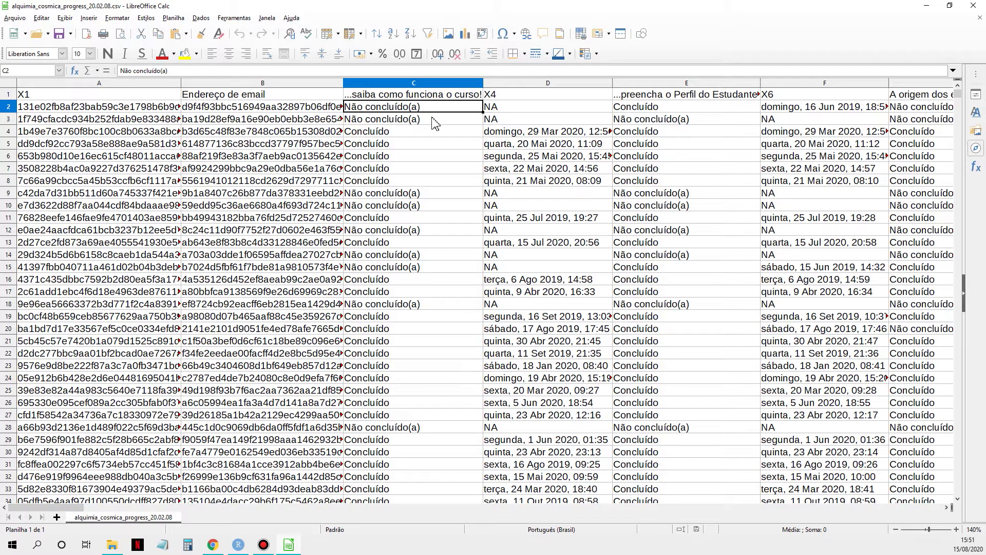
left_click_drag(526, 124, 524, 182)
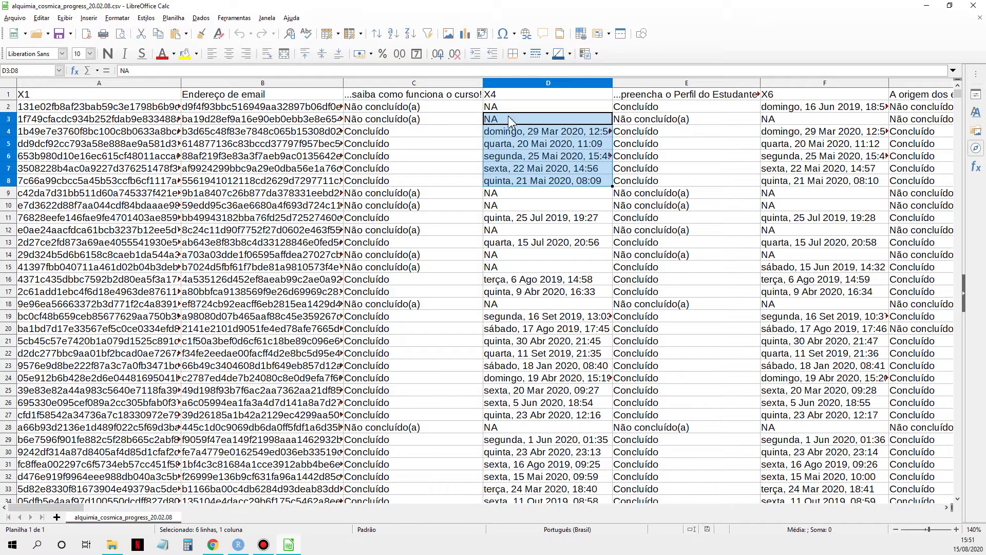
left_click(515, 82)
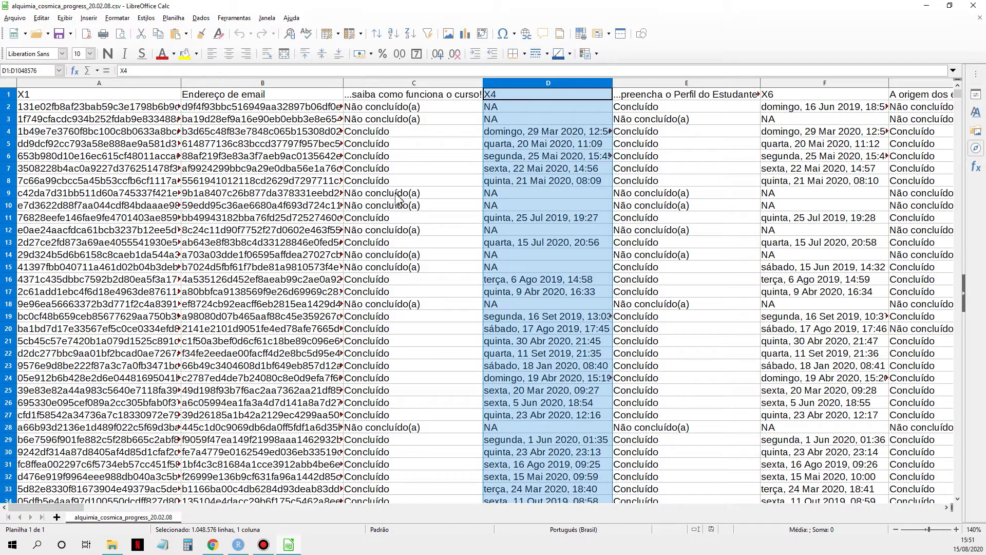
left_click(440, 234)
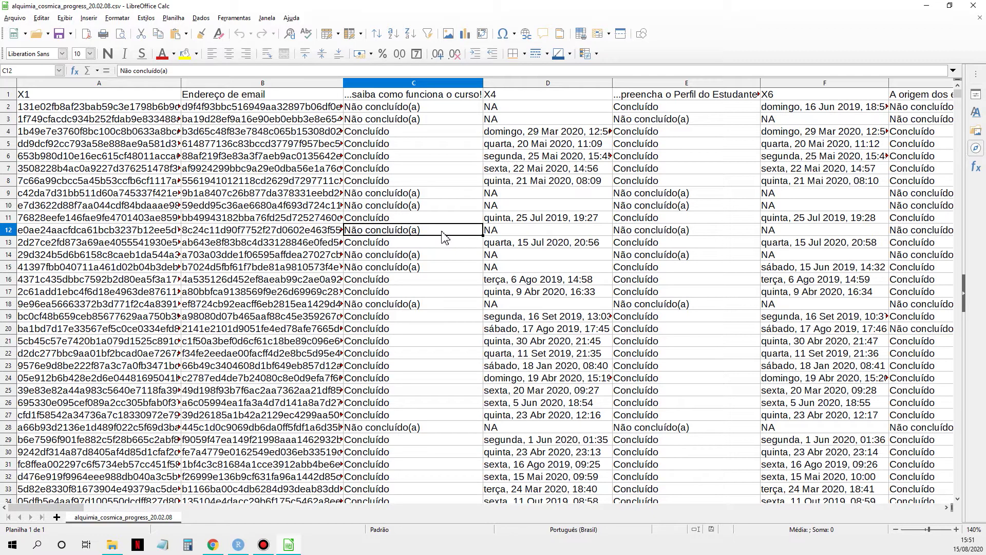
Examine the row 2 statuses and dates in the activity columns from "...preencha o Perfil do Estudante!" through "Parte 4: Quarks"
left_click(652, 100)
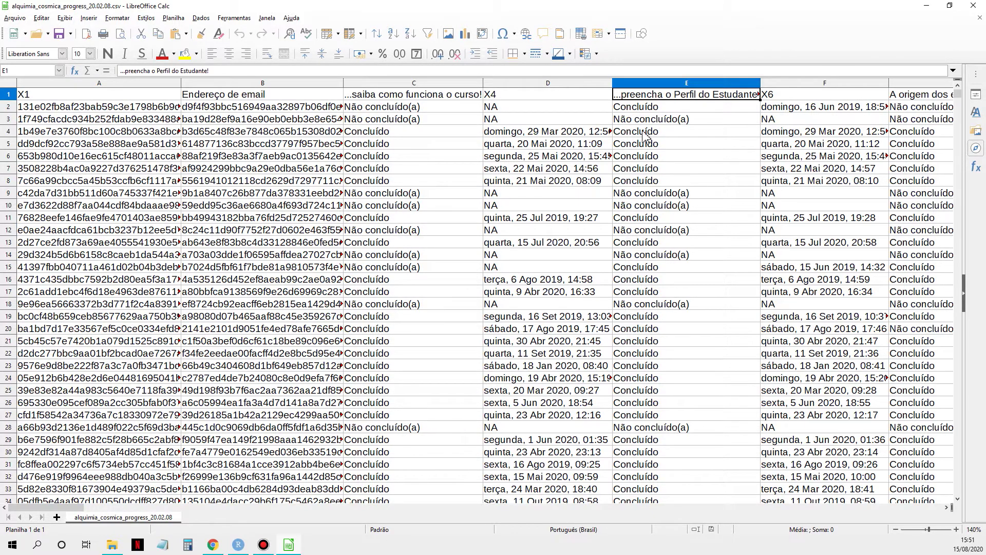
left_click(662, 109)
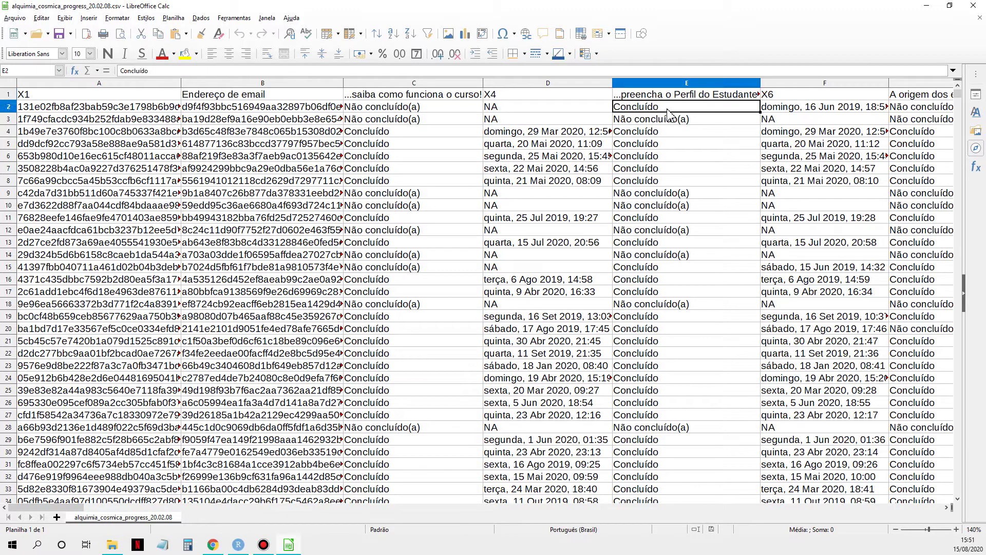
left_click(801, 109)
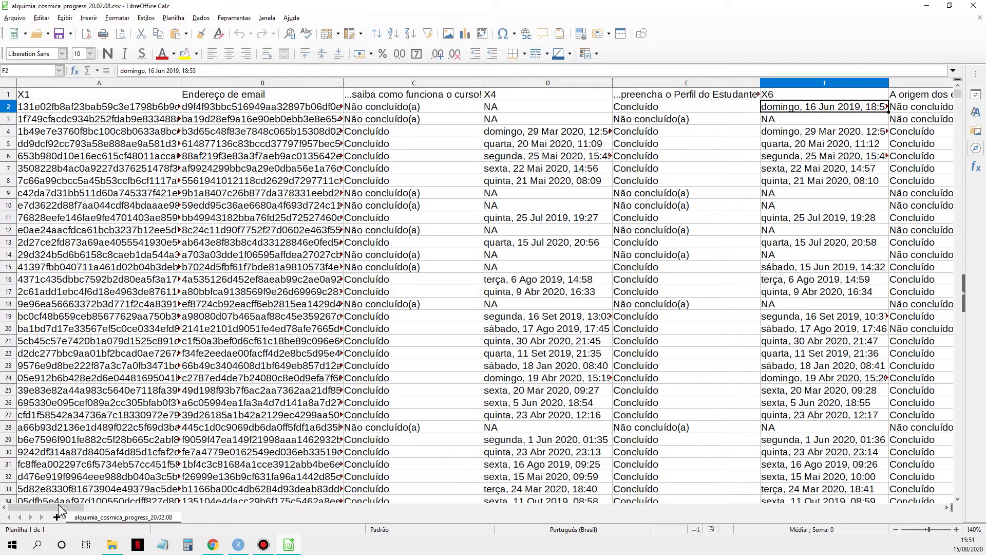
left_click_drag(66, 512, 143, 514)
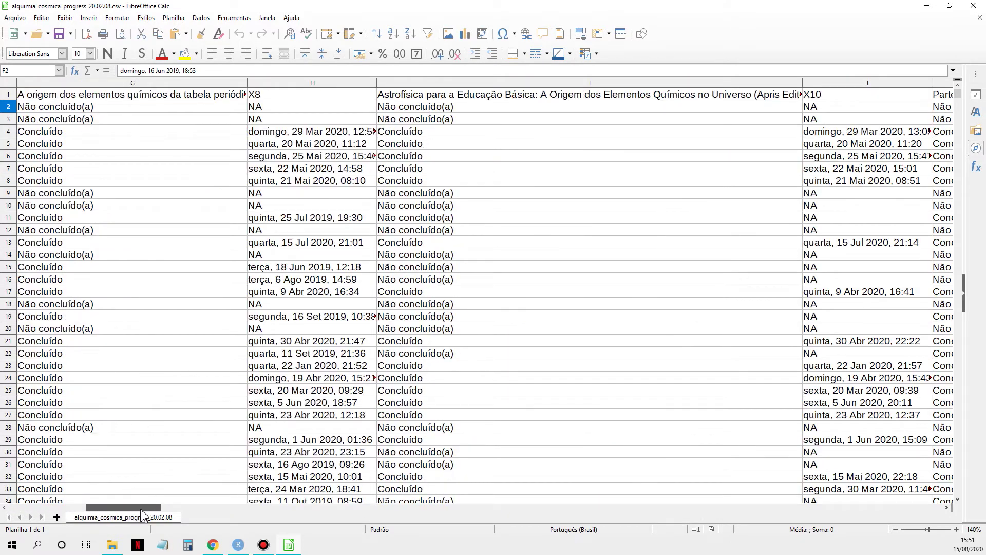
left_click(273, 111)
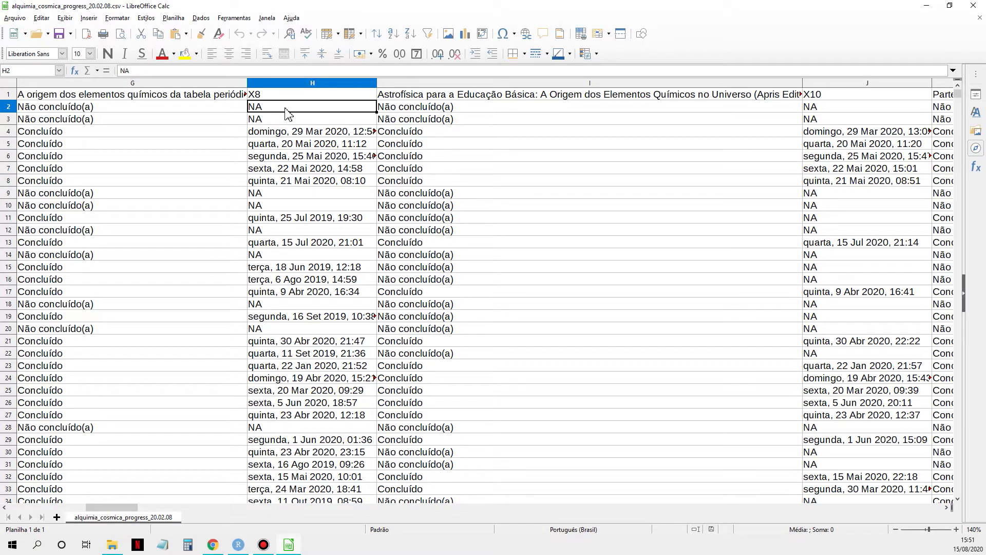
left_click(812, 106)
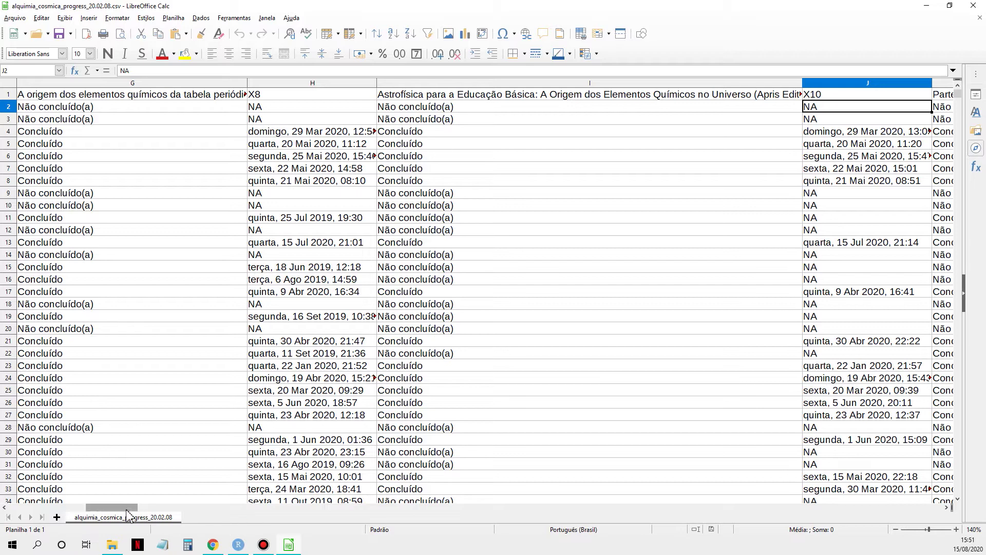
left_click_drag(127, 515, 206, 521)
left_click_drag(654, 114, 778, 117)
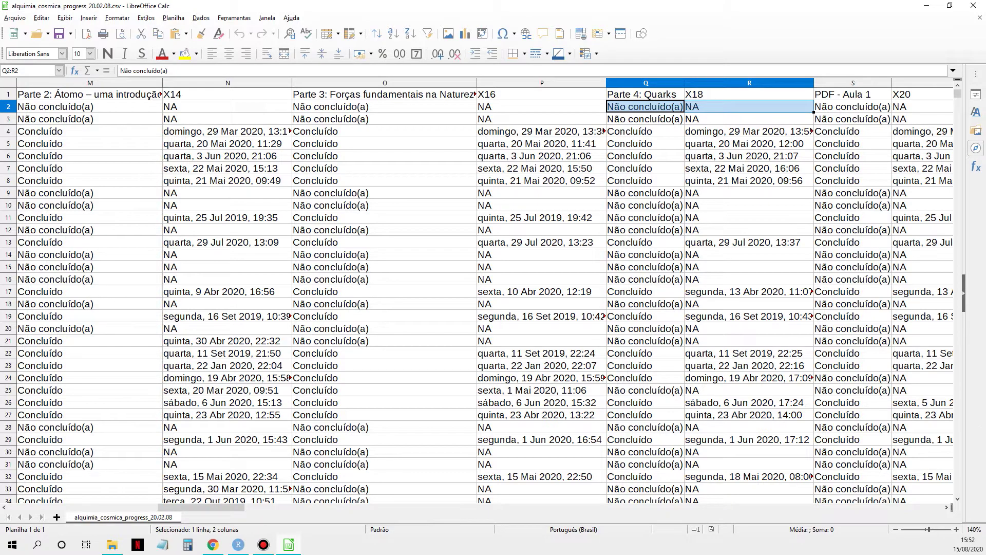
Examine the row 2 entry under Questionário 1 and the lesson columns that follow it, up to "Parte 4: Telescópios"
left_click(946, 507)
left_click(946, 507)
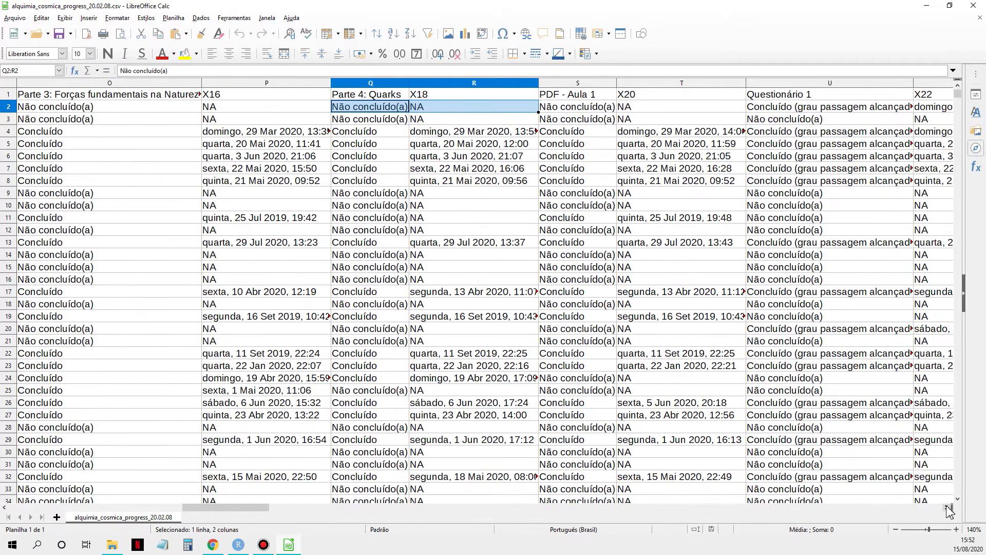
left_click(946, 508)
left_click(947, 508)
left_click(490, 111)
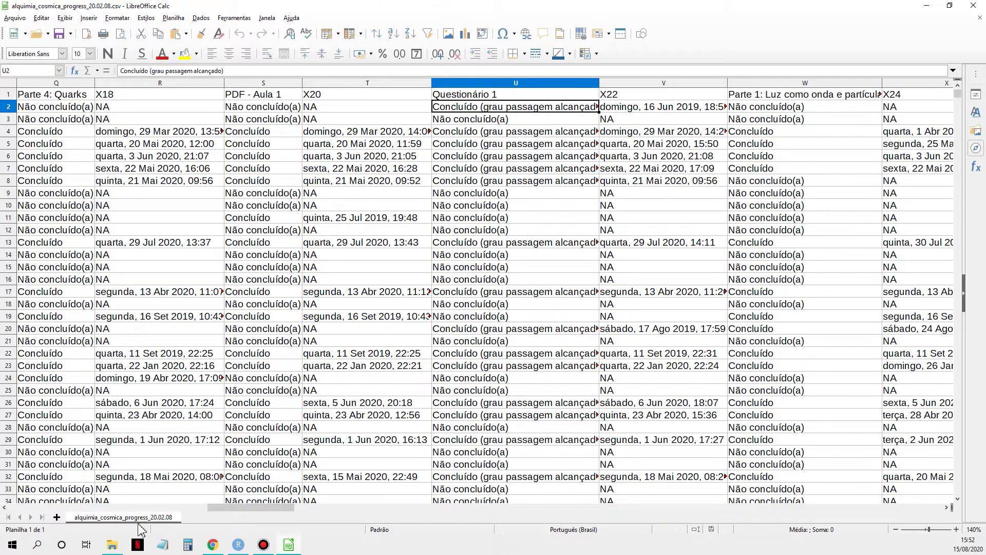
left_click(946, 507)
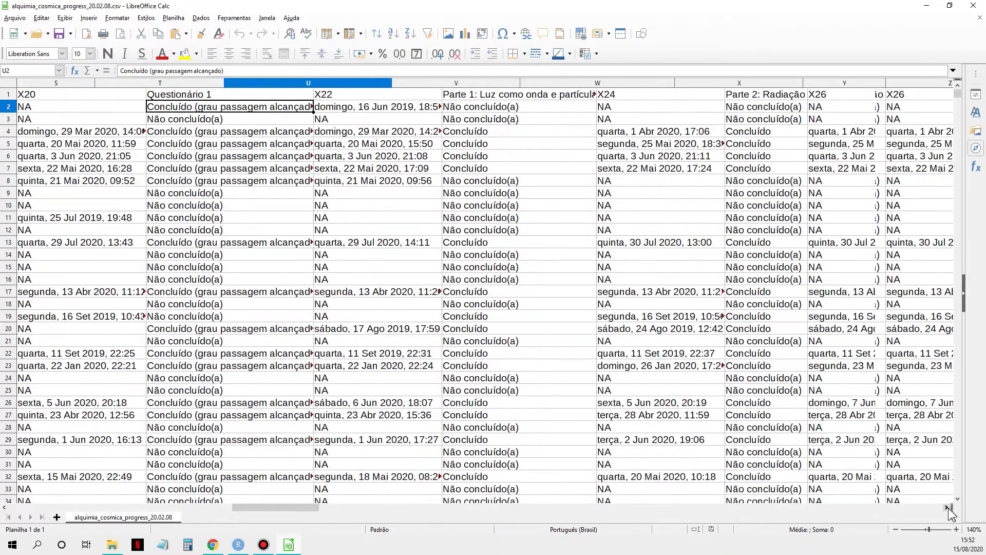
left_click(947, 507)
left_click(948, 507)
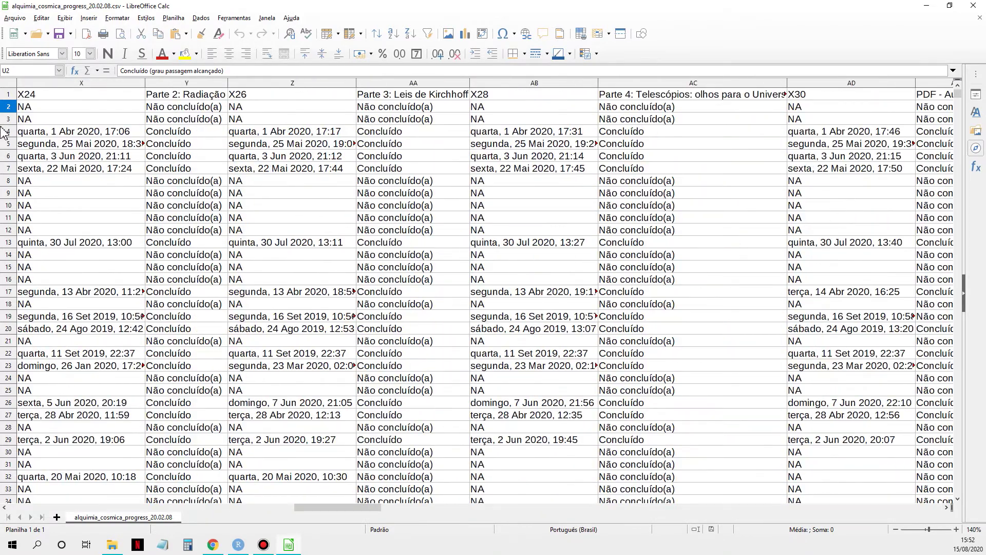
Select all of row 2 and follow that student's records from the second lesson through Questionário 2 to the last columns
left_click(8, 107)
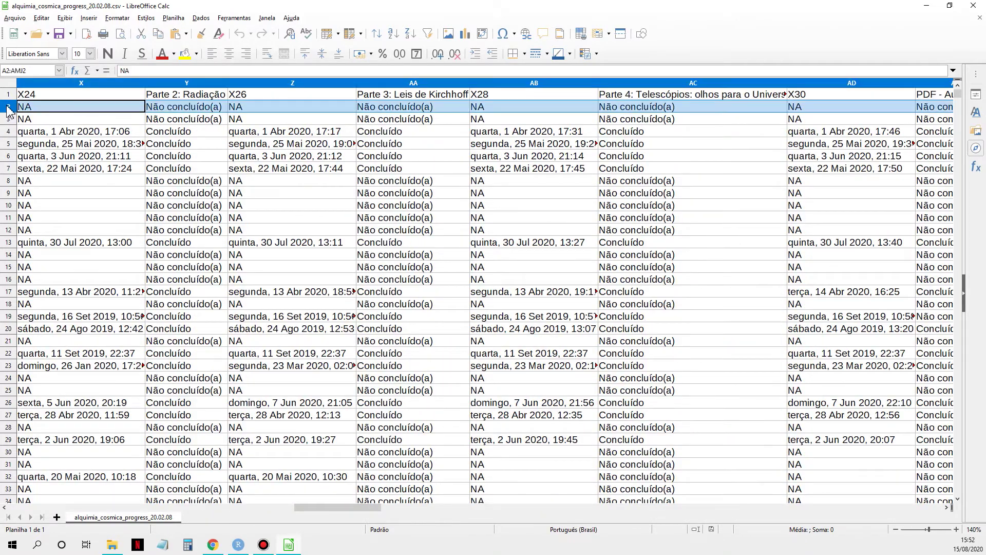
left_click(947, 507)
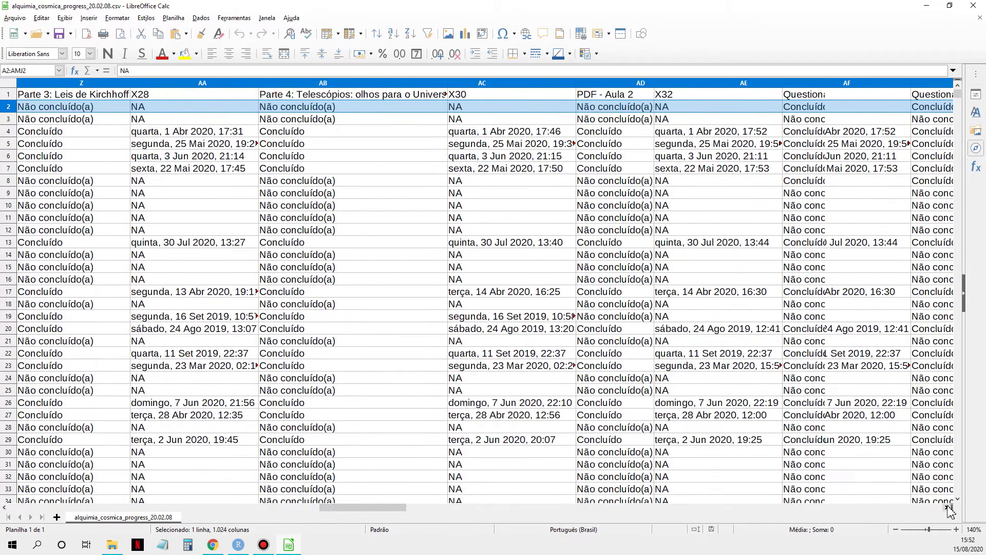
left_click(948, 508)
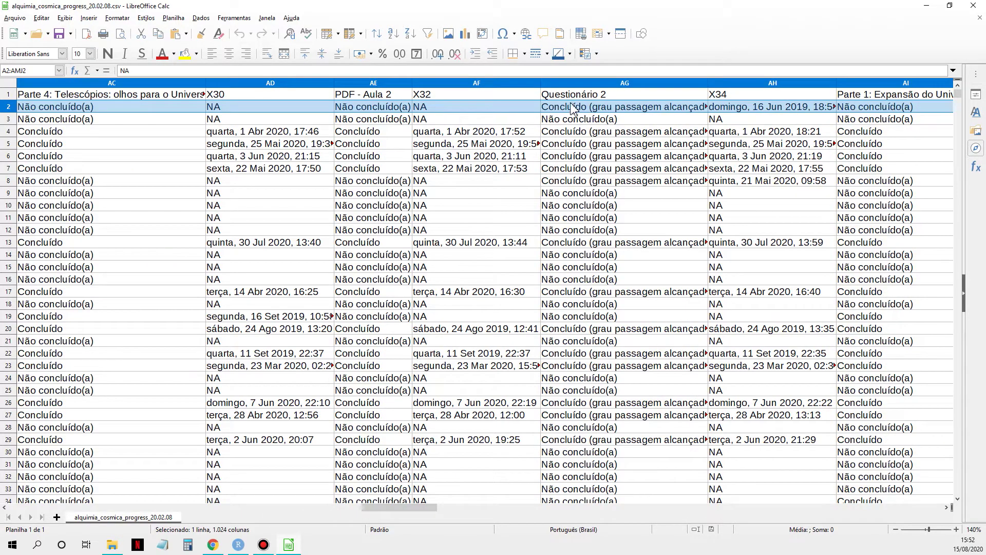
left_click(947, 507)
left_click(947, 507)
left_click(947, 508)
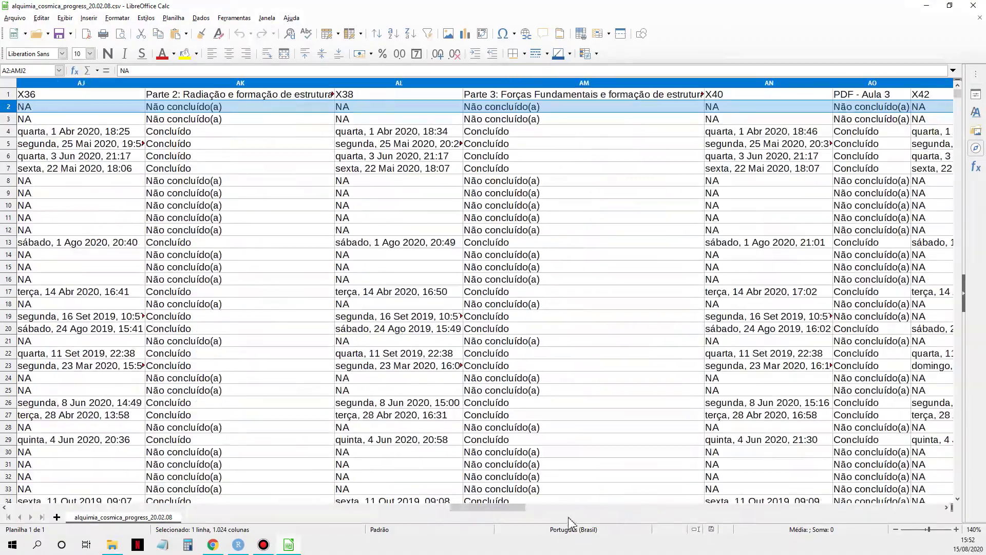
left_click_drag(521, 513, 853, 535)
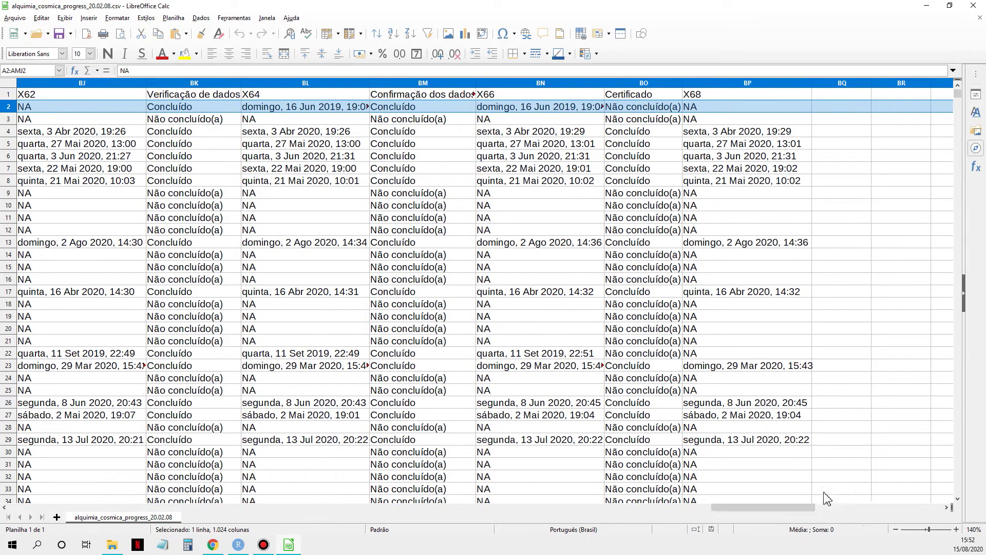
Check the row 2 statuses under Certificado, Verificação de dados, Confirmação dos dados and Questionário 4
left_click(649, 107)
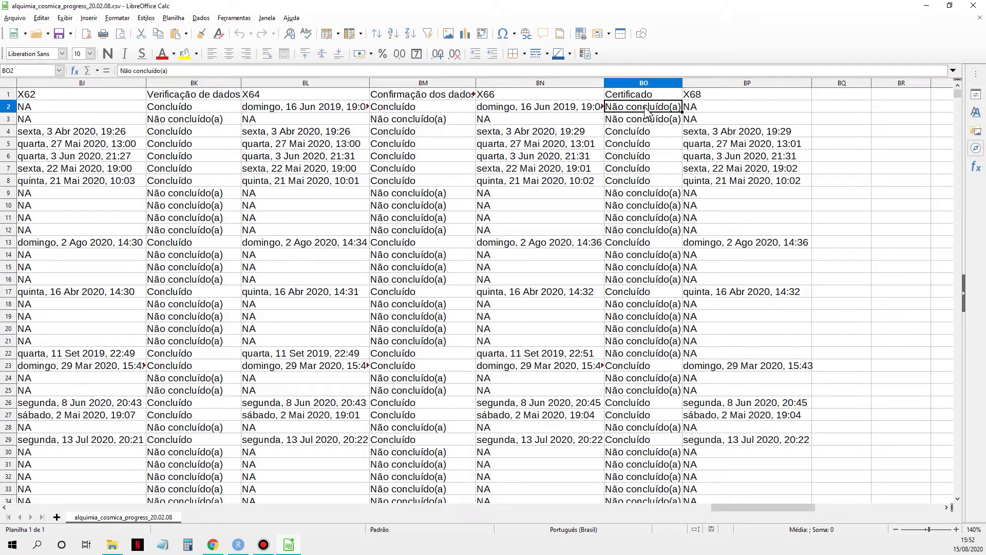
left_click(189, 109)
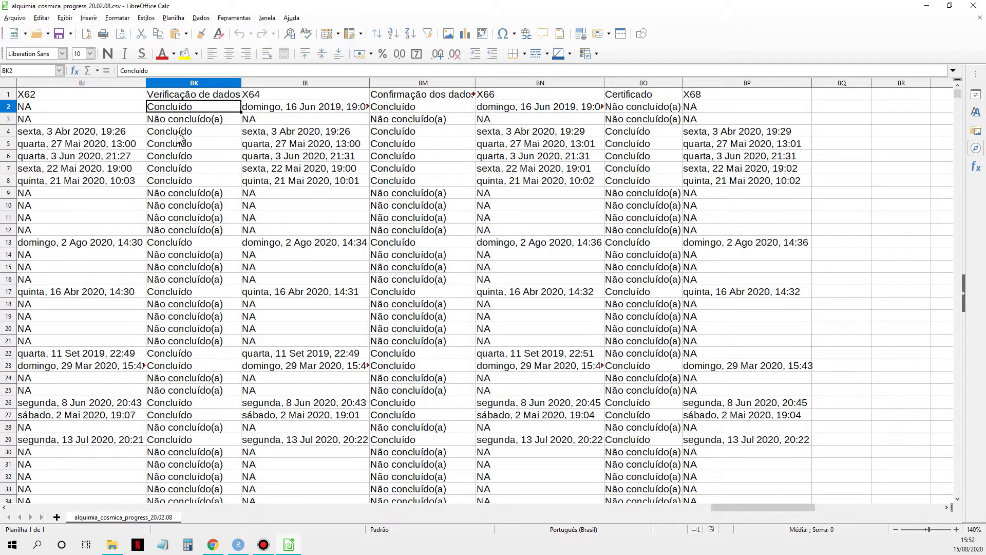
left_click(410, 109)
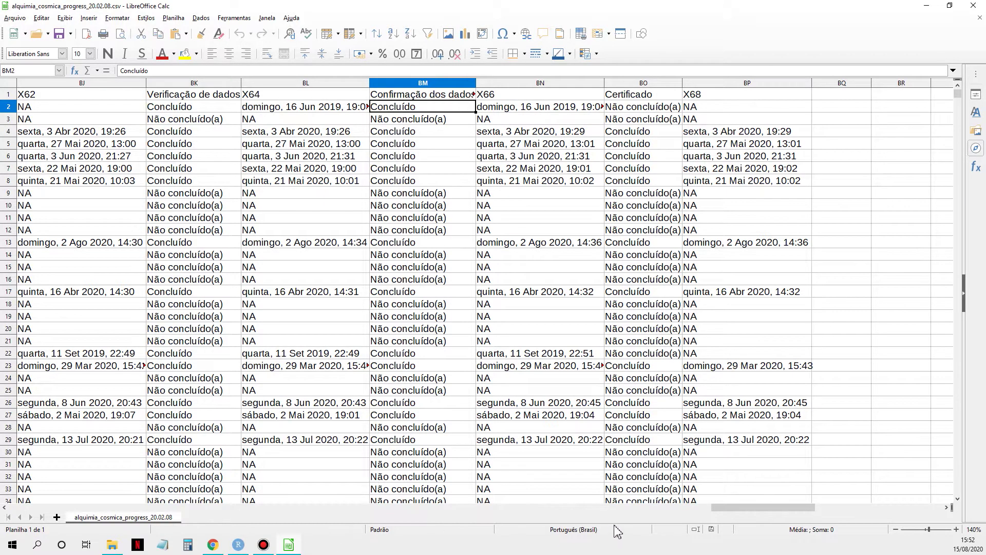
left_click_drag(716, 513, 703, 512)
left_click(121, 112)
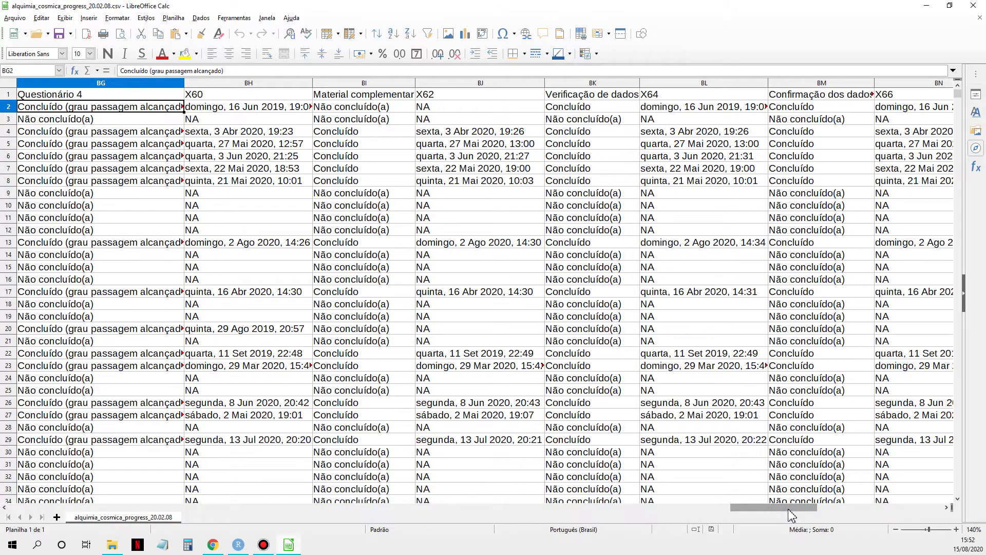
left_click_drag(790, 513, 834, 514)
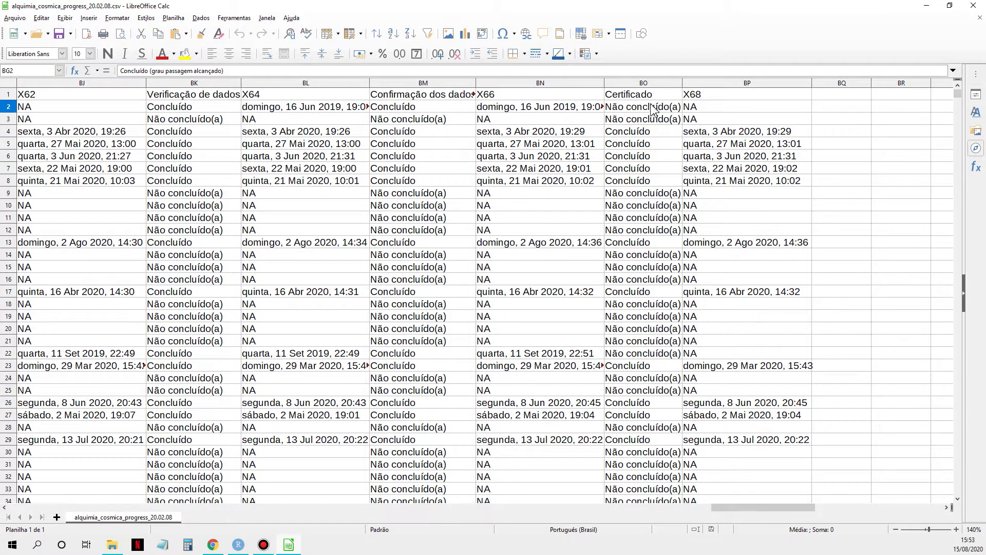
left_click(651, 108)
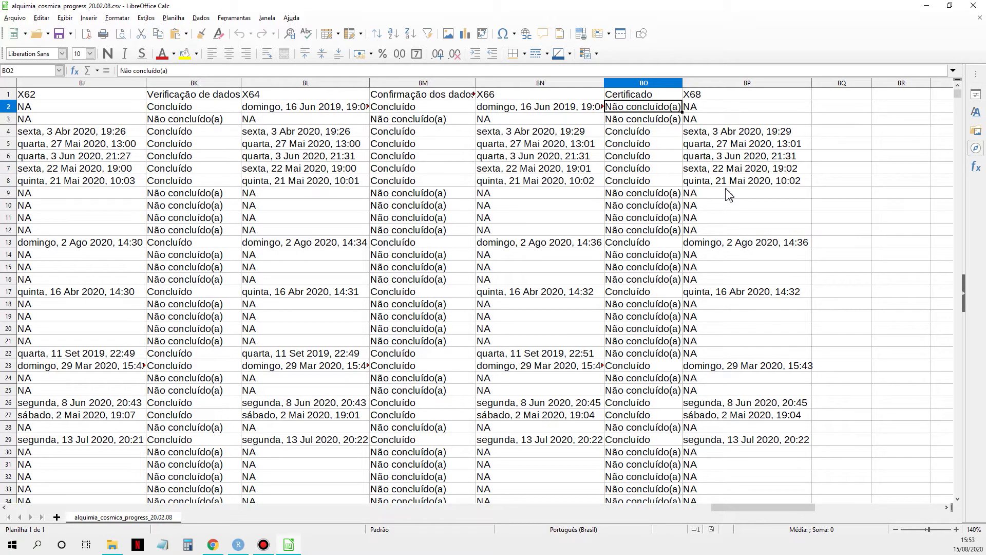
Close the progress file and open alquimia_cosmica_logs_20.02.08.csv with the UTF-8 import settings
left_click(976, 6)
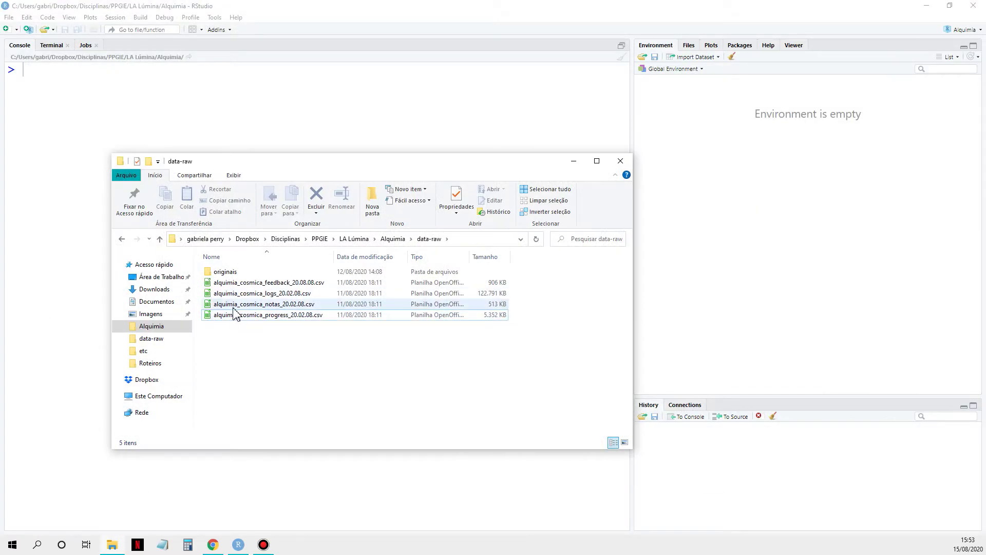
left_click(230, 296)
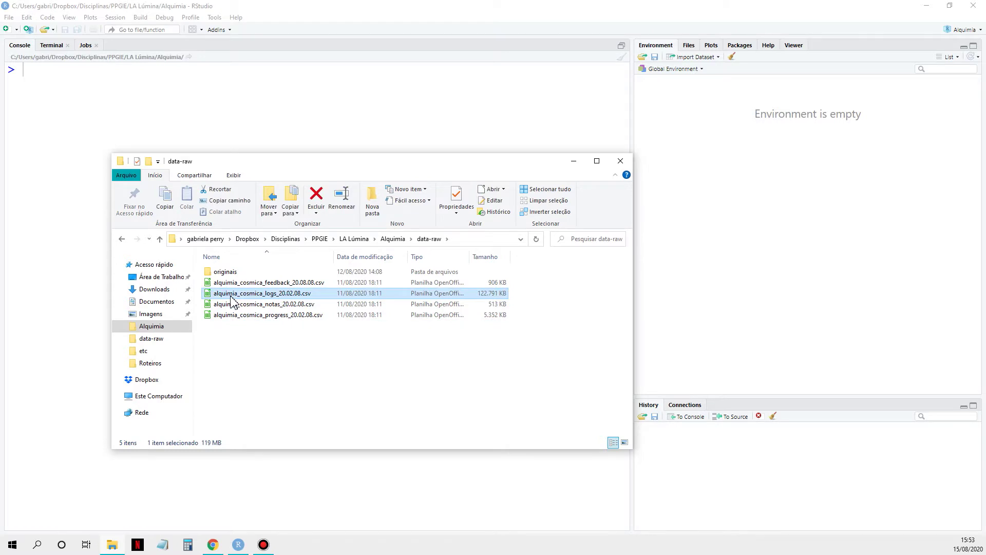
double_click(231, 296)
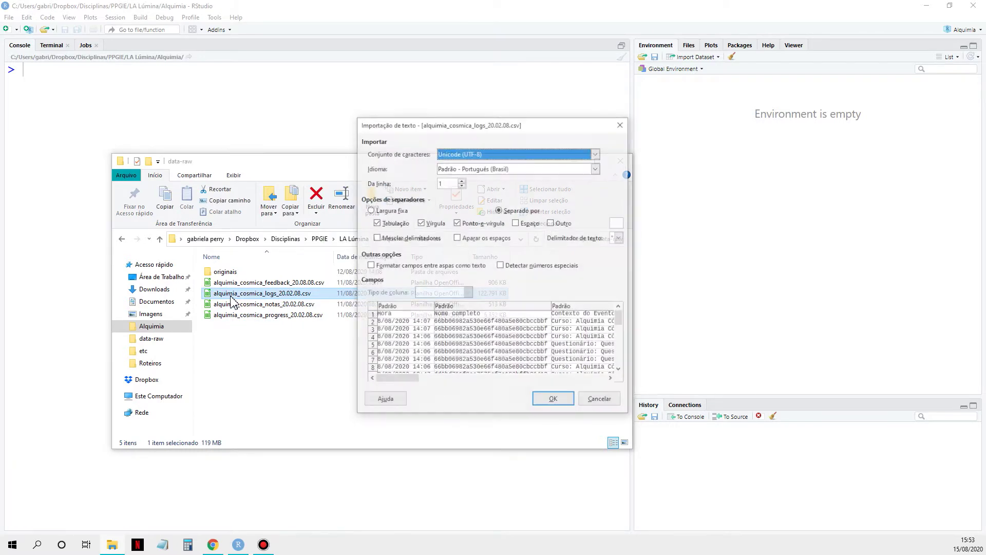
left_click(555, 402)
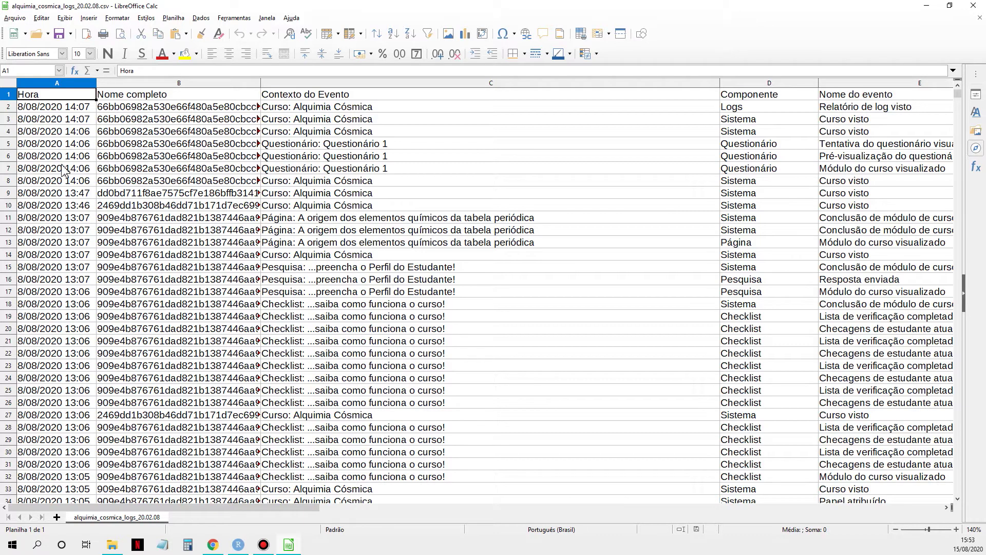
Examine the log's Hora entries in rows 2 to 8 and the encoded Nome completo entries in rows 3 to 16
left_click_drag(57, 111, 54, 185)
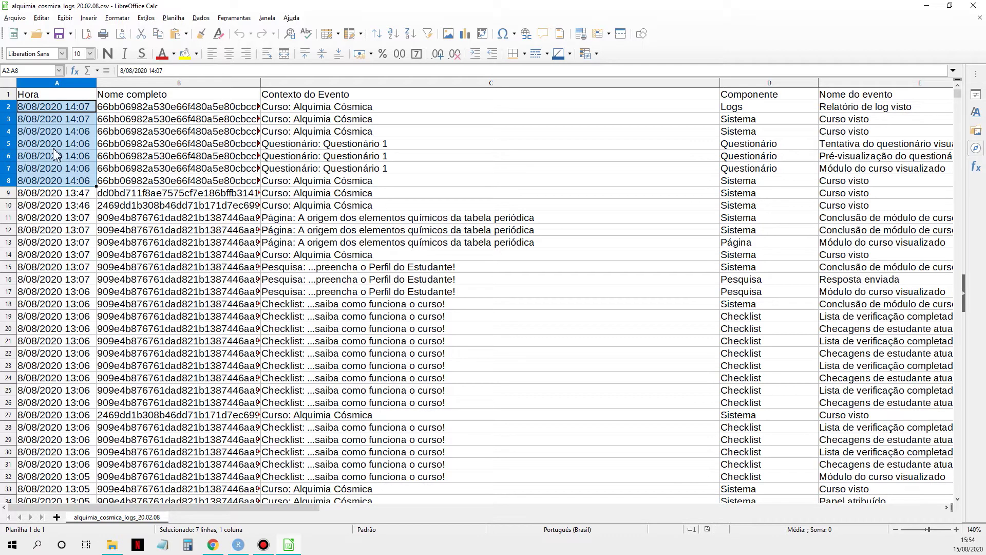
left_click(140, 122)
left_click_drag(142, 134, 145, 289)
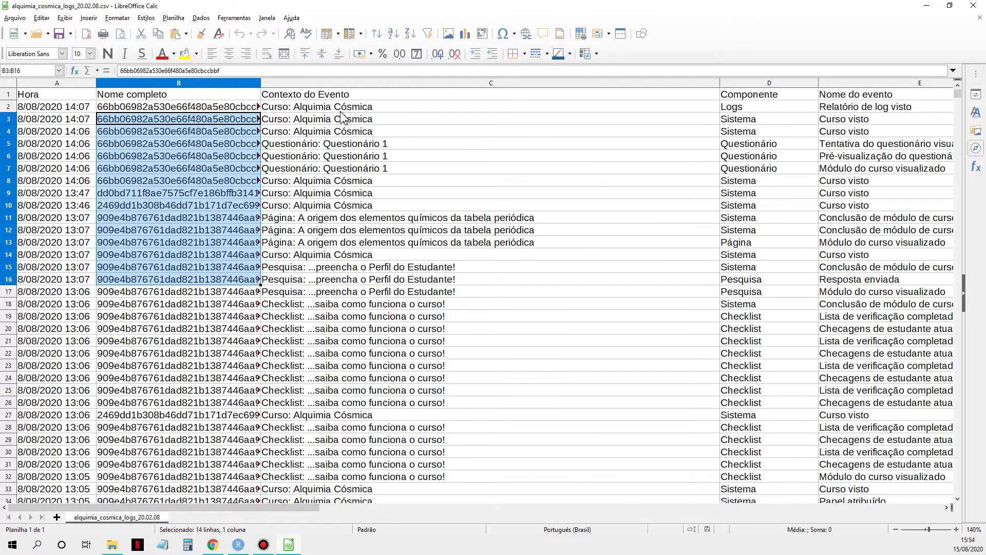
Examine the Contexto do Evento entries, from the course and page rows down through the checklist rows
left_click_drag(342, 117, 359, 202)
left_click_drag(302, 220, 379, 256)
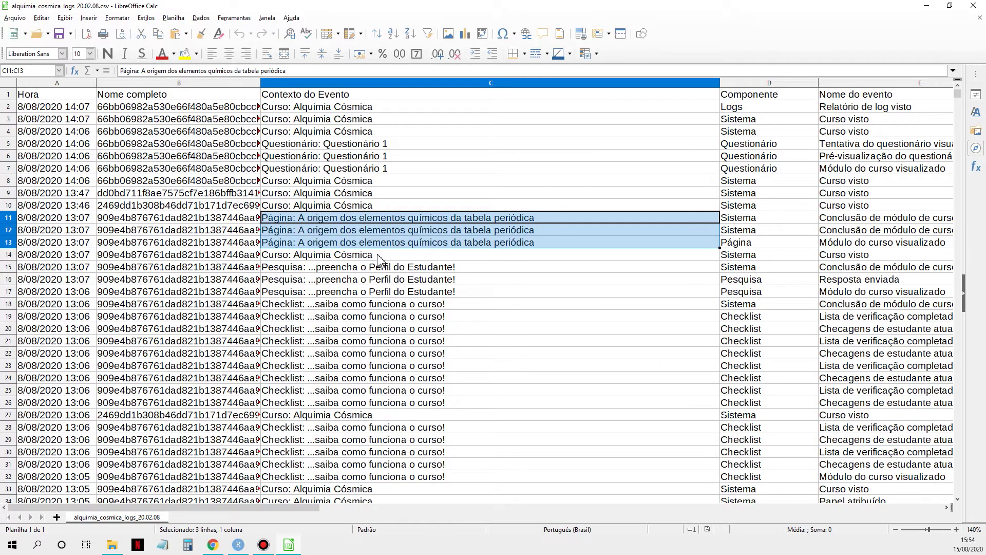
scroll(379, 255, "down", 6)
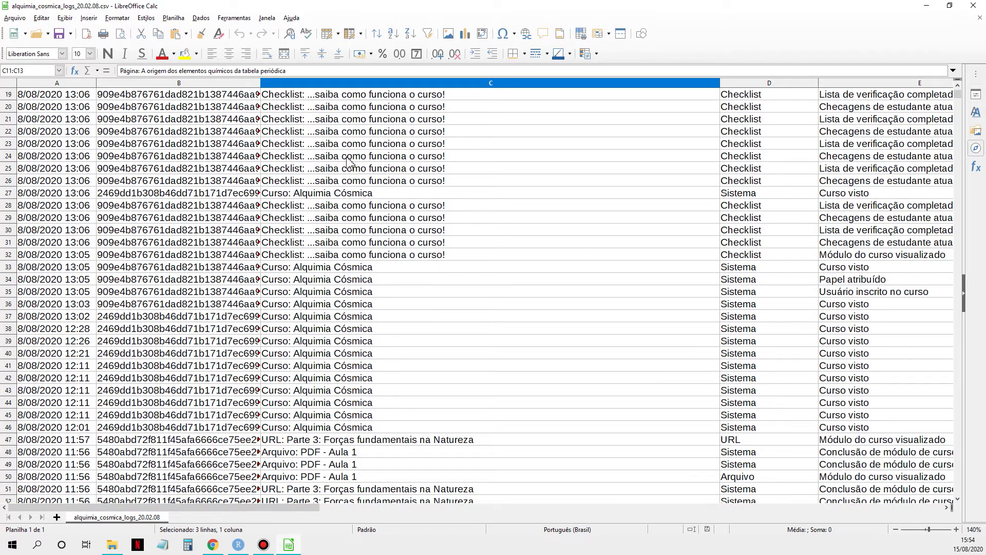
left_click(382, 123)
left_click_drag(383, 123, 384, 159)
scroll(351, 241, "down", 5)
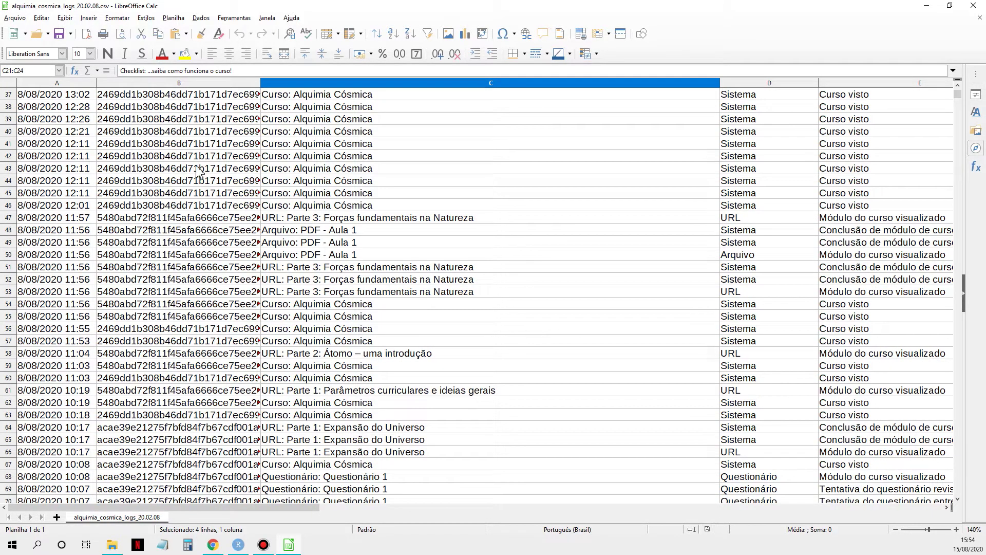
Compare the blocks of consecutive log rows that share the same encoded student name, including rows 40 to 45 and the block above
left_click_drag(202, 133, 206, 200)
scroll(205, 202, "up", 5)
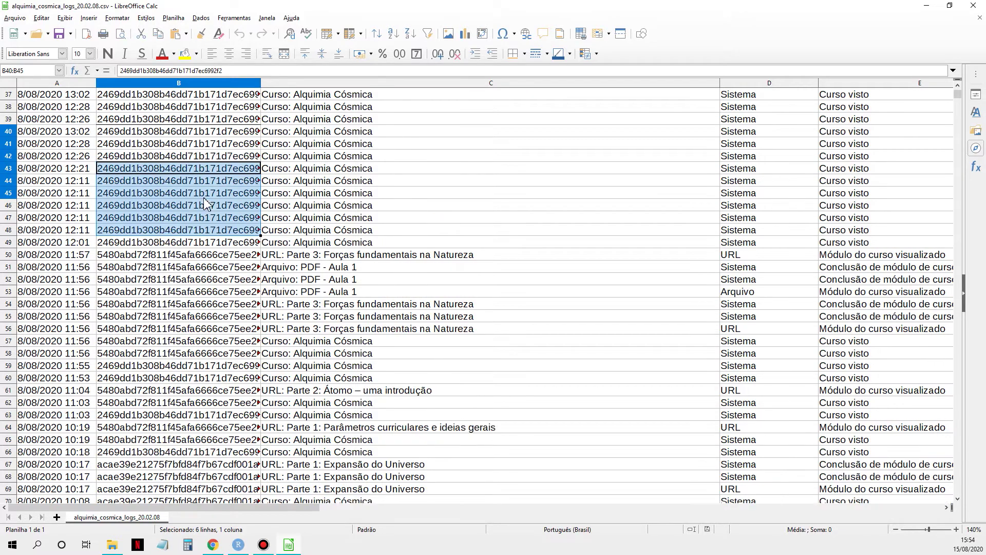
scroll(205, 204, "up", 3)
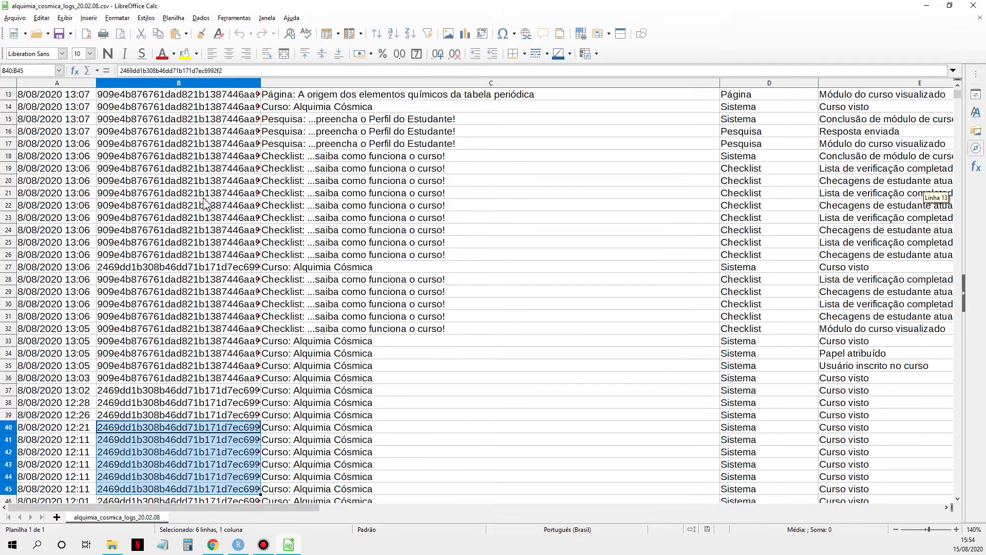
left_click_drag(225, 95, 220, 377)
scroll(215, 280, "down", 6)
Select the encoded names in rows 47 to 55 and examine the matching Hora entries for that student's session
left_click_drag(225, 301, 217, 393)
scroll(325, 300, "down", 1)
scroll(325, 301, "down", 3)
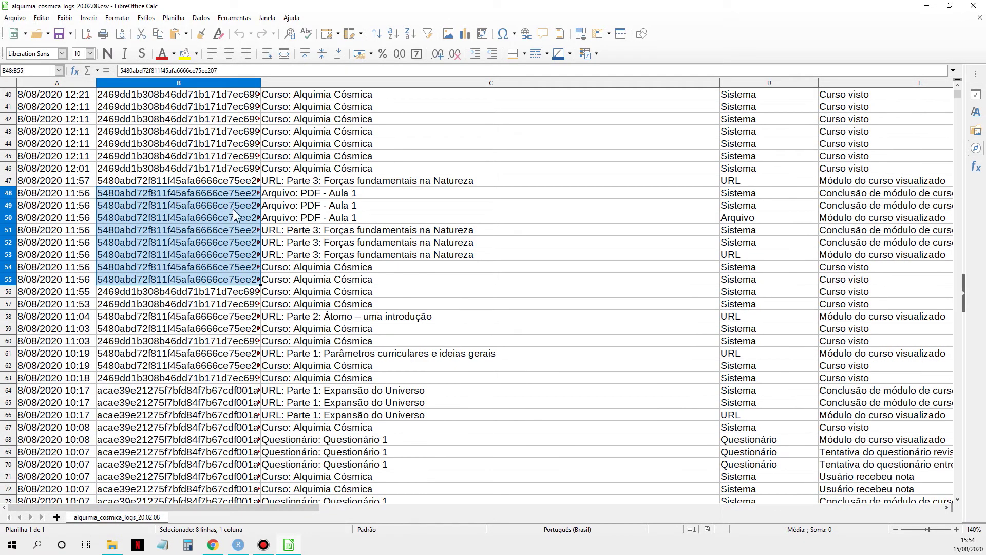
left_click_drag(247, 181, 232, 282)
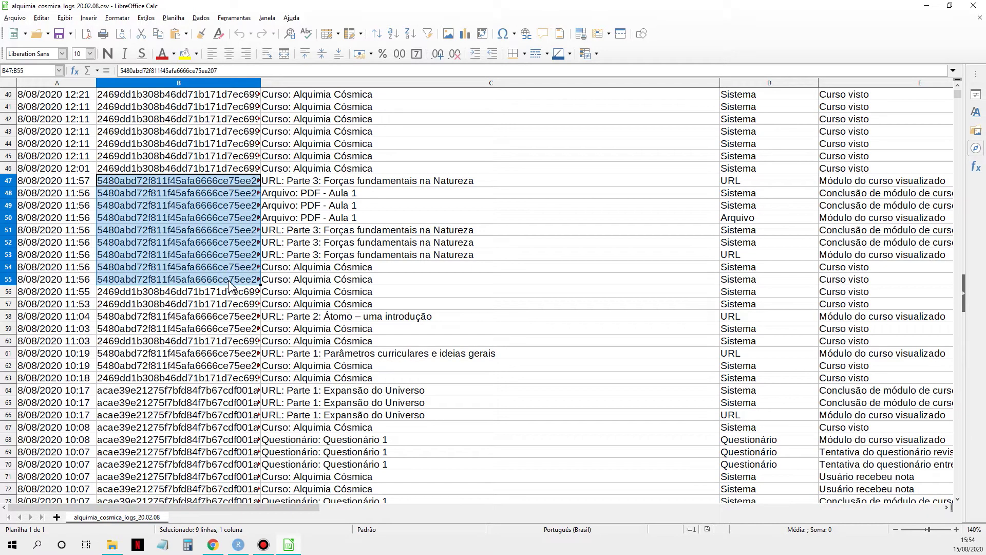
left_click(87, 182)
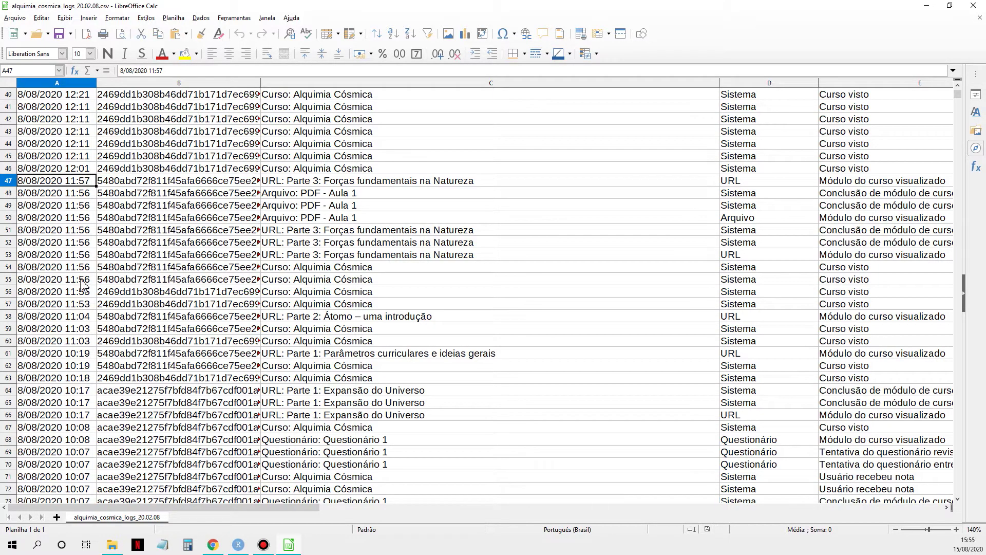
left_click_drag(83, 282, 94, 187)
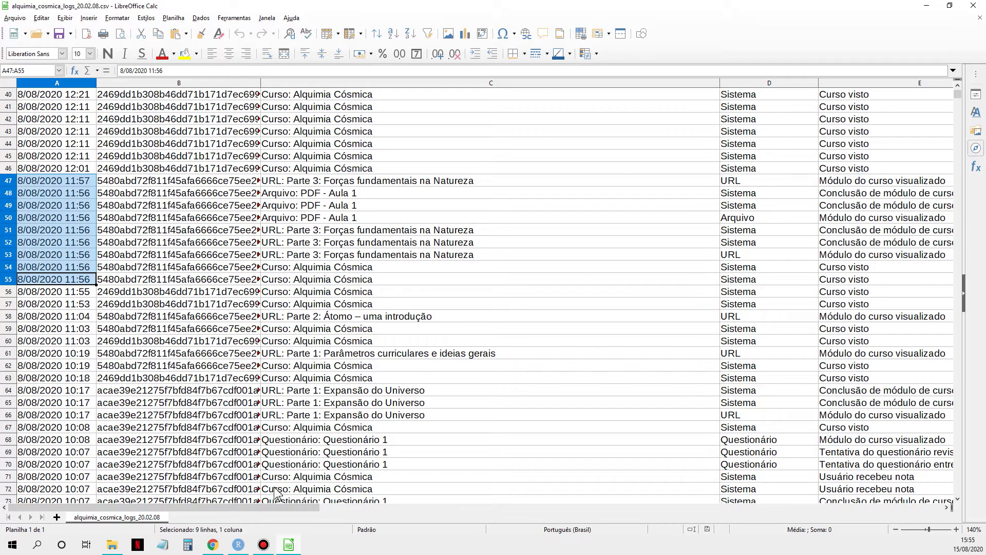
Return to the first log rows and examine the Componente and Nome do evento columns
left_click_drag(281, 513, 367, 511)
scroll(426, 396, "up", 13)
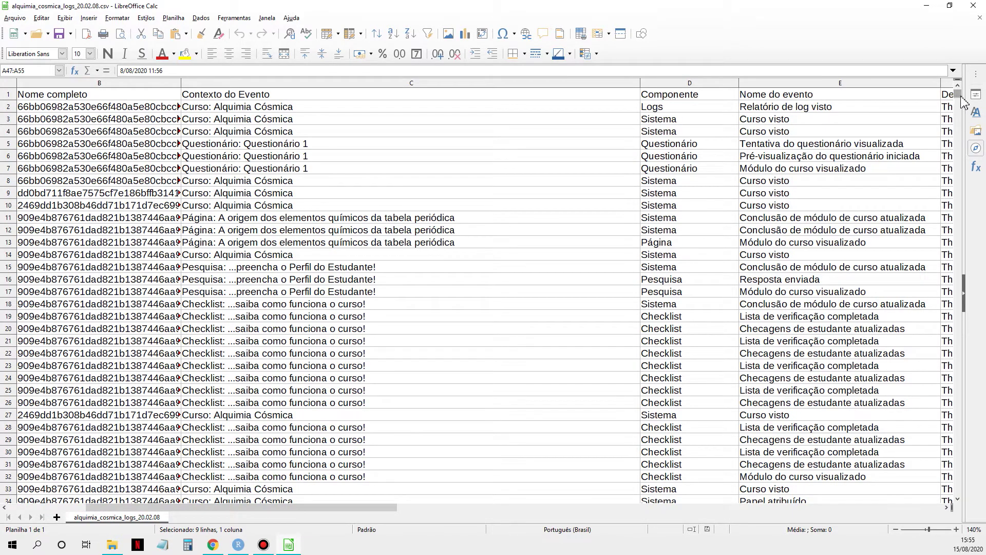
left_click(698, 98)
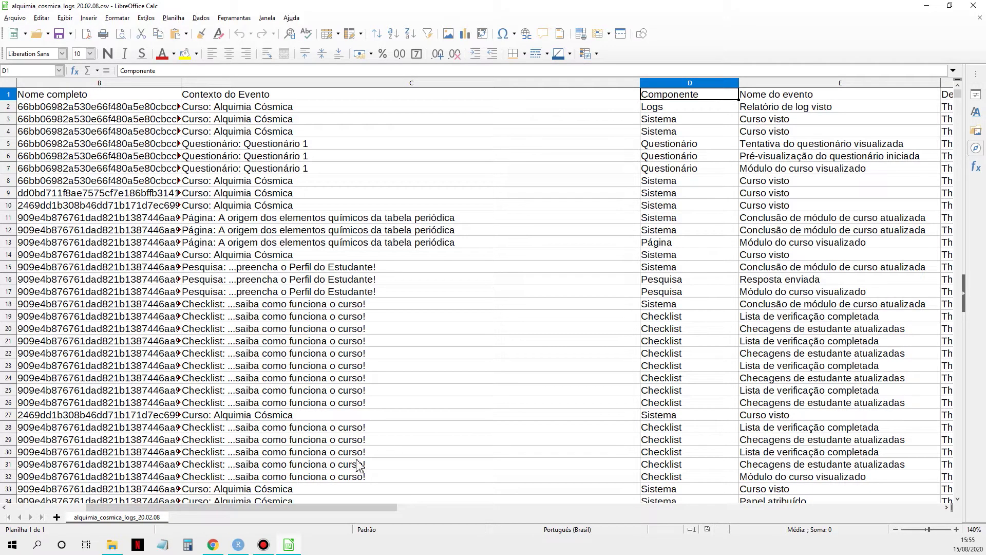
left_click_drag(358, 511, 440, 524)
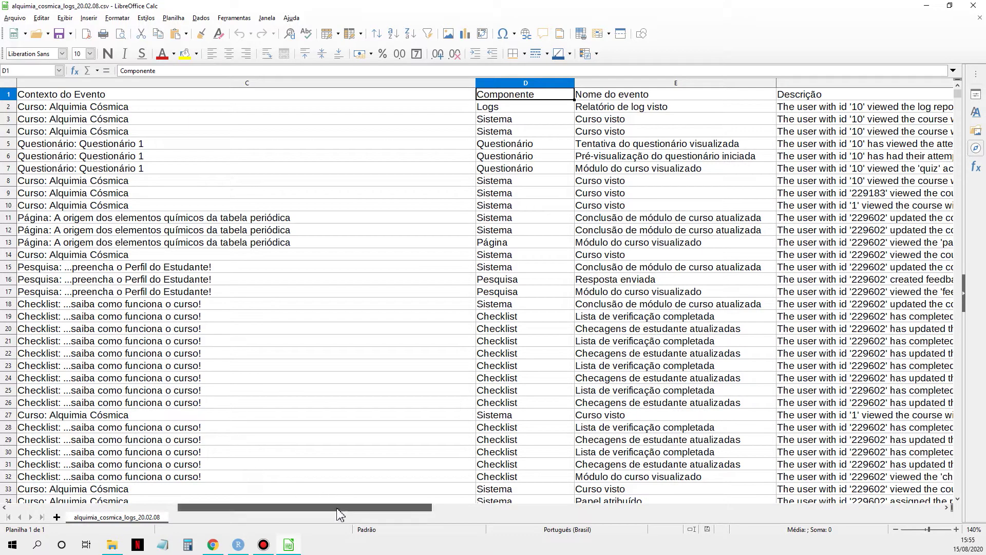
Examine the Descrição texts and the Origem and endereço IP columns at the end of the log table
left_click_drag(339, 514, 457, 517)
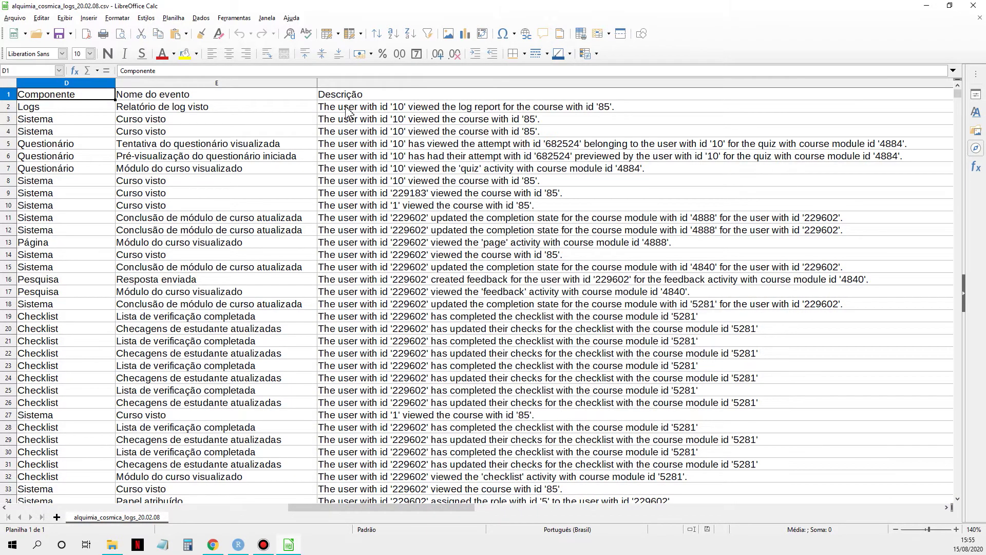
left_click(347, 109)
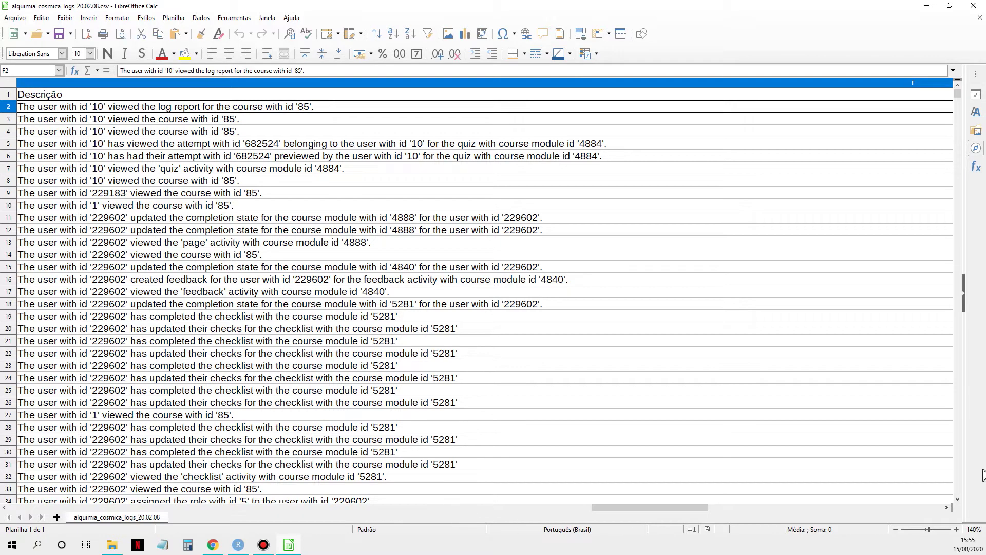
left_click(945, 507)
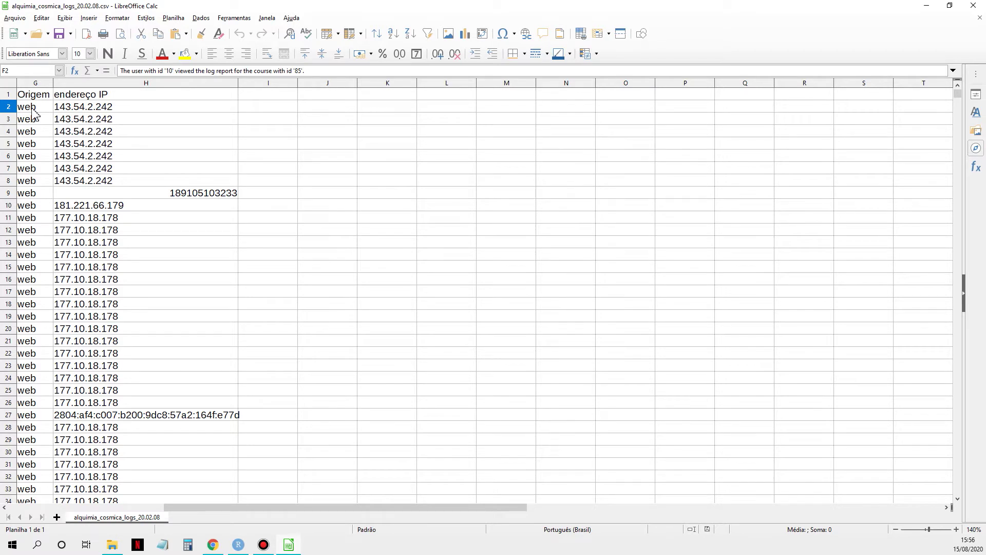
left_click_drag(103, 121, 112, 207)
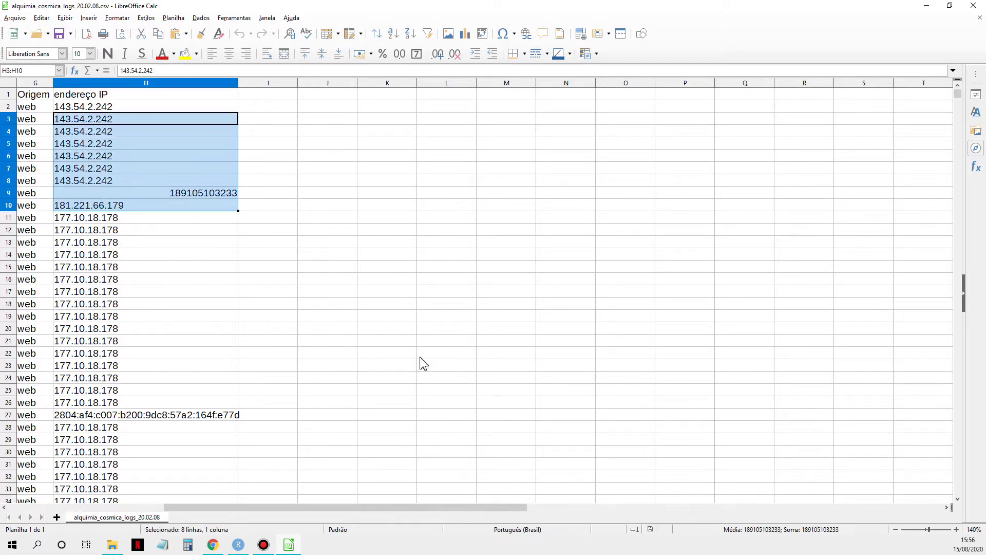
Close the logs file and open alquimia_cosmica_feedback_20.08.08.csv with the UTF-8 import settings
left_click_drag(479, 506, 339, 513)
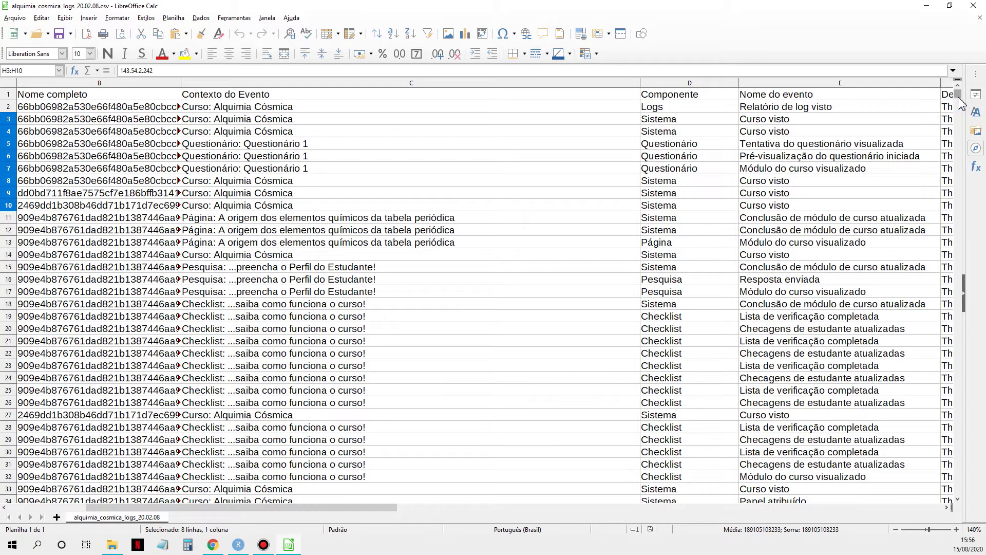
left_click_drag(960, 100, 960, 121)
left_click(971, 7)
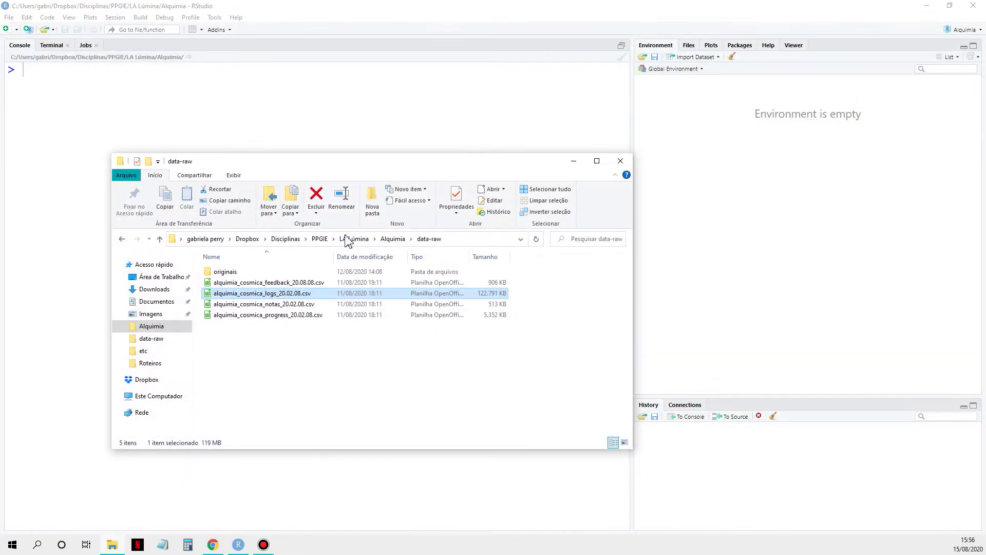
double_click(278, 283)
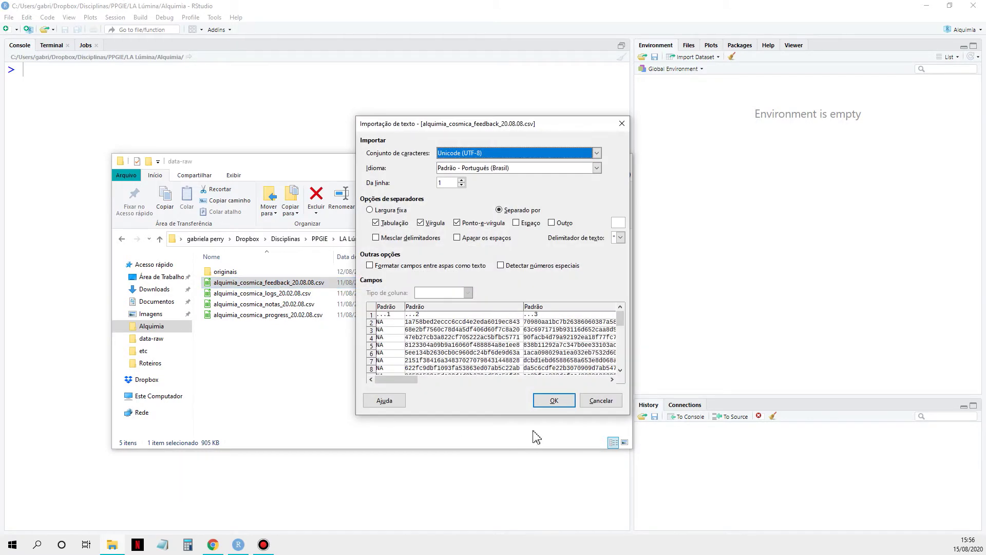
left_click(557, 401)
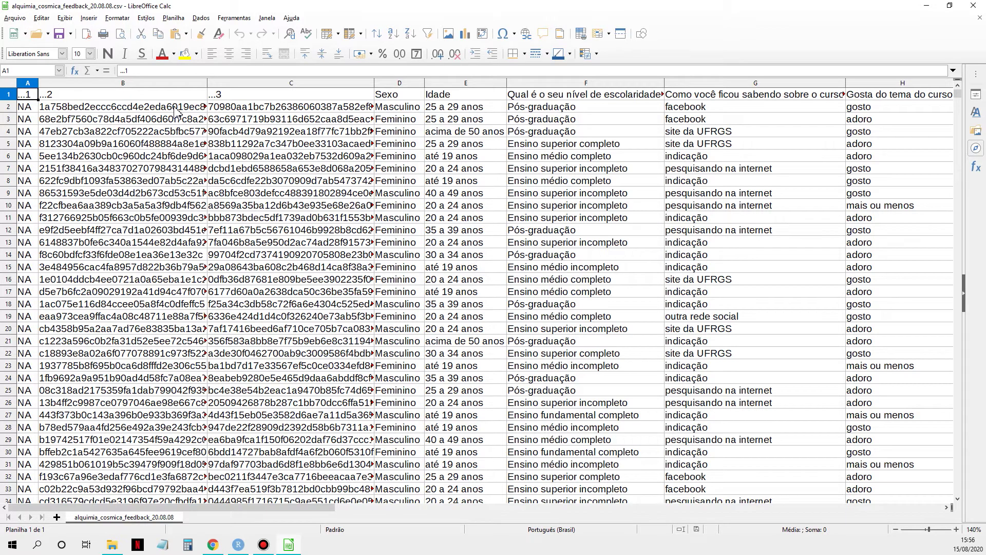
Examine the encoded identifiers in column "...2" and the entries in column "...1" of the feedback table
left_click_drag(176, 111, 177, 122)
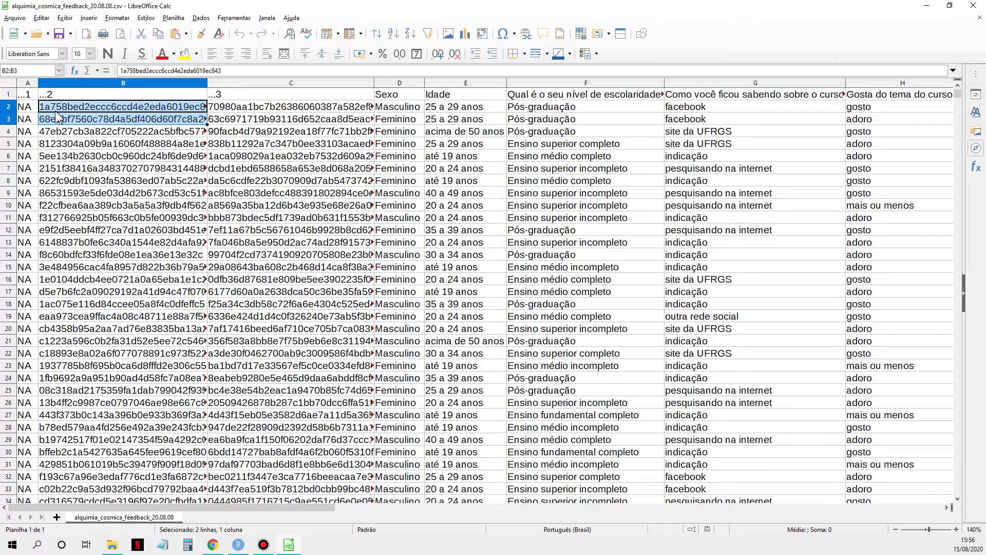
left_click(29, 95)
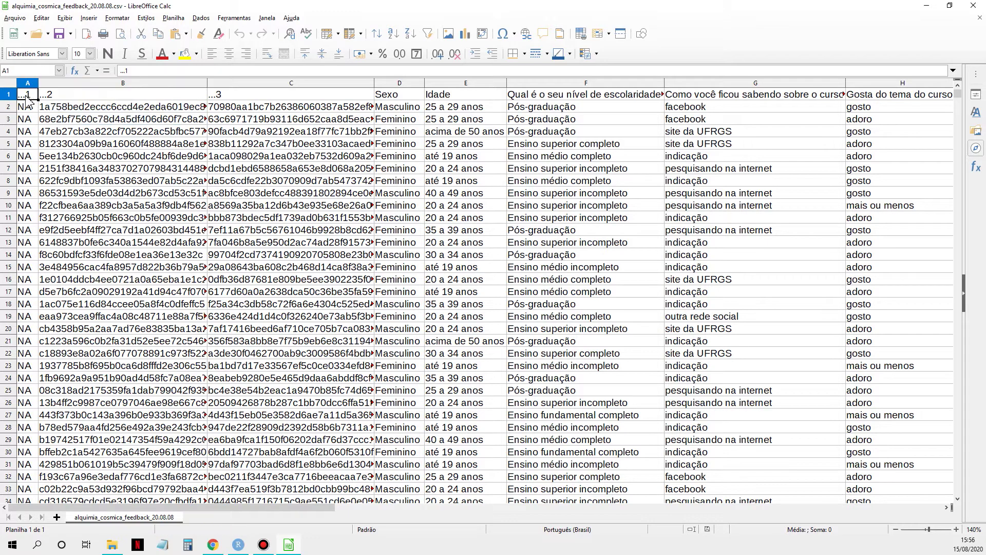
scroll(36, 318, "down", 5)
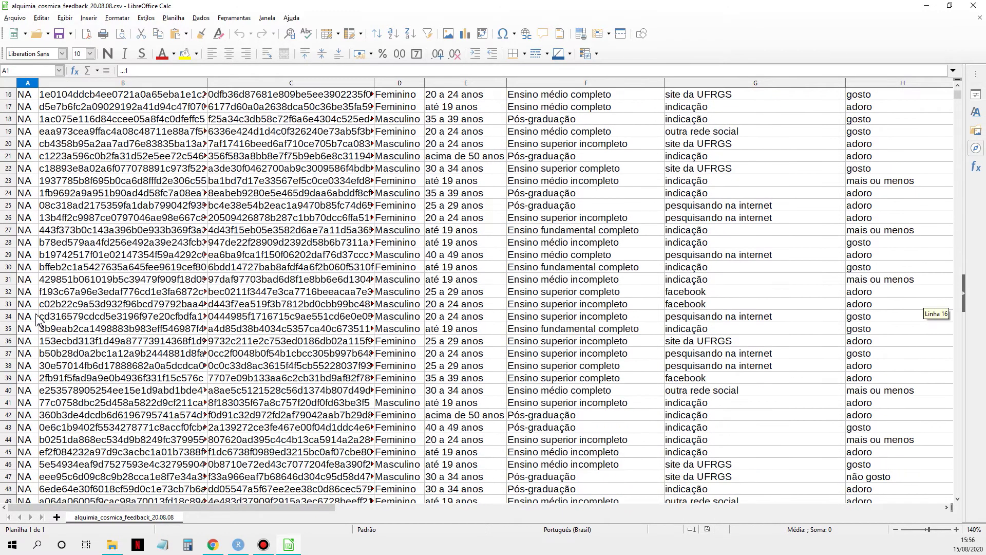
scroll(36, 318, "up", 5)
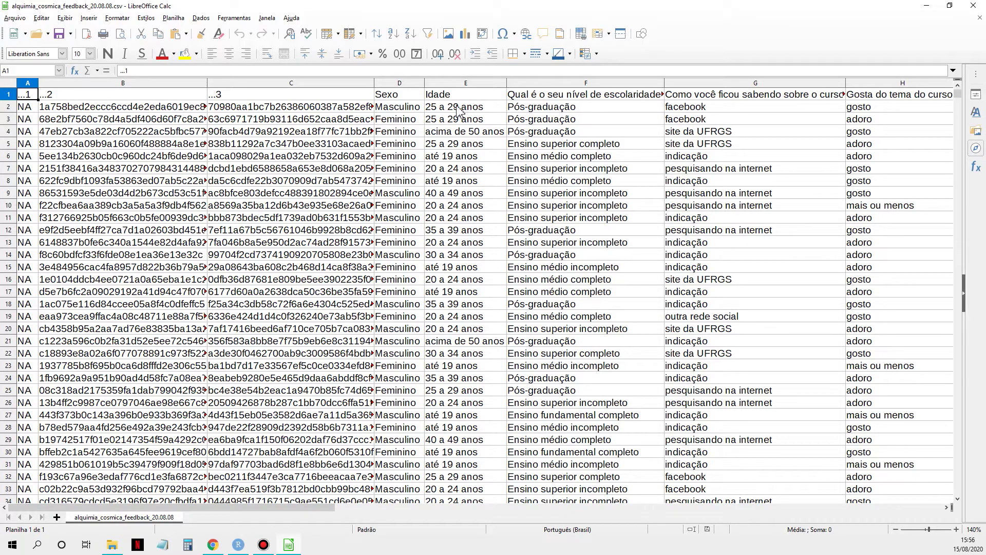
Examine the feedback answers on age, education level and how students heard of the course, continuing through the video-lesson and interest questions
left_click_drag(457, 109, 447, 242)
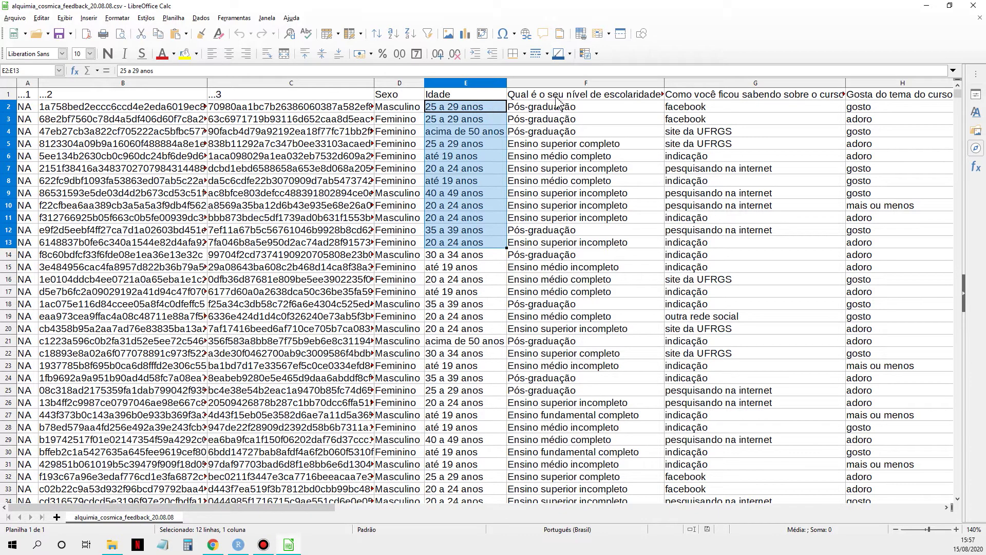
left_click_drag(539, 109, 547, 343)
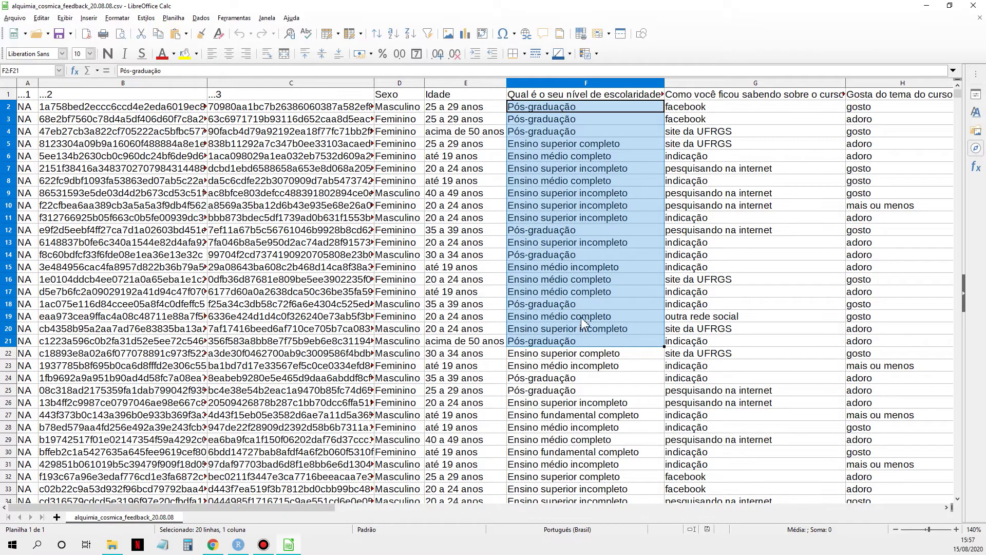
left_click_drag(714, 113, 719, 208)
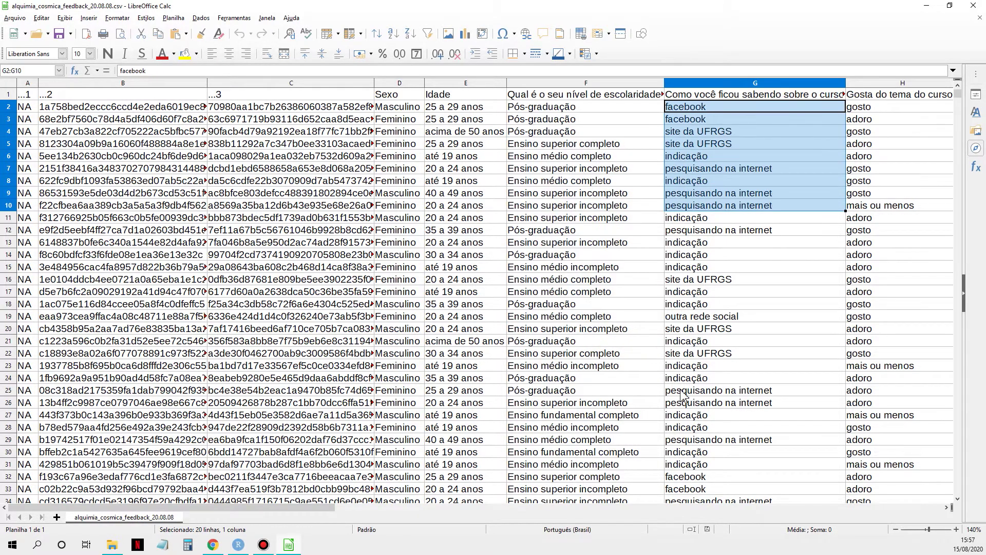
left_click_drag(246, 507, 349, 507)
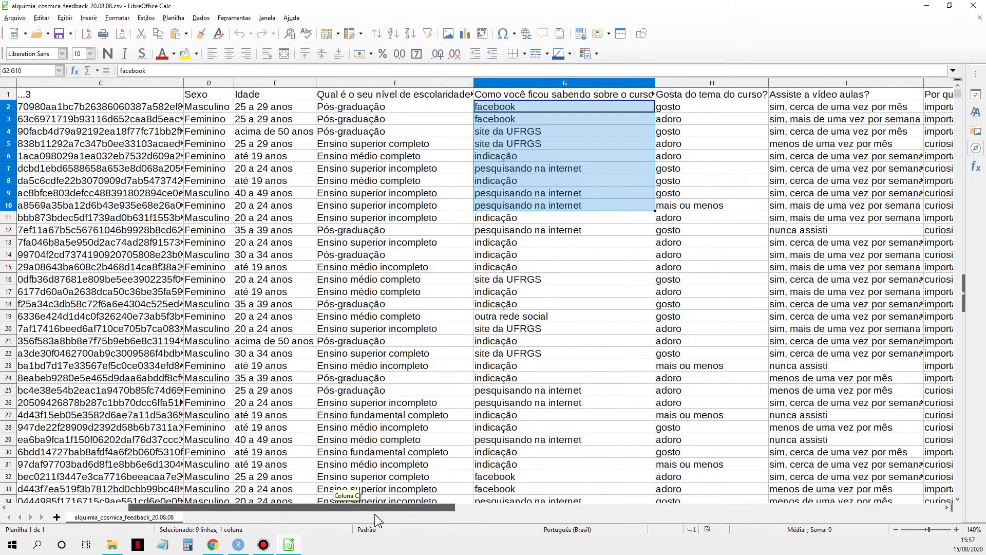
left_click(946, 507)
left_click(946, 508)
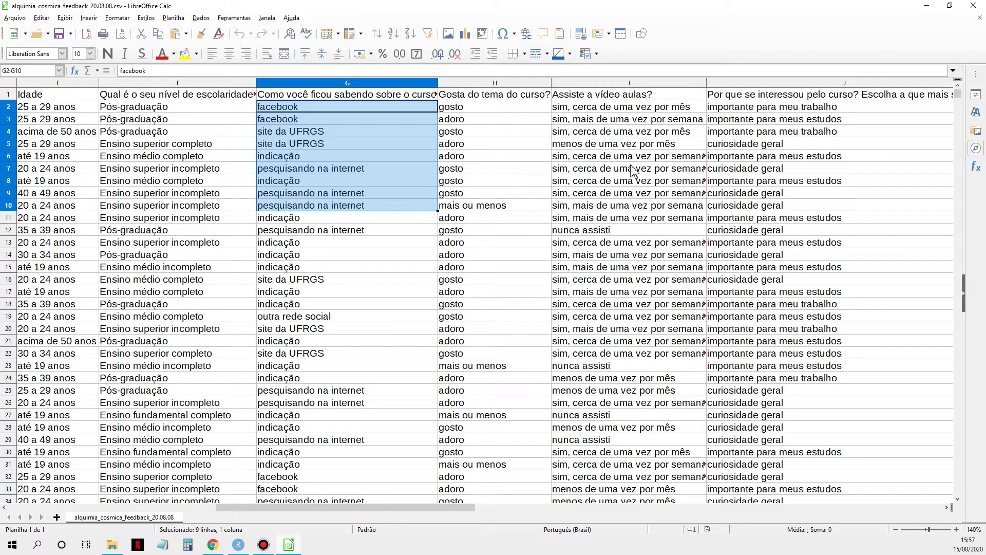
Examine the feedback answers on why students took interest in the course and whether they intend to finish it, through columns "...12" and "...13"
left_click(782, 168)
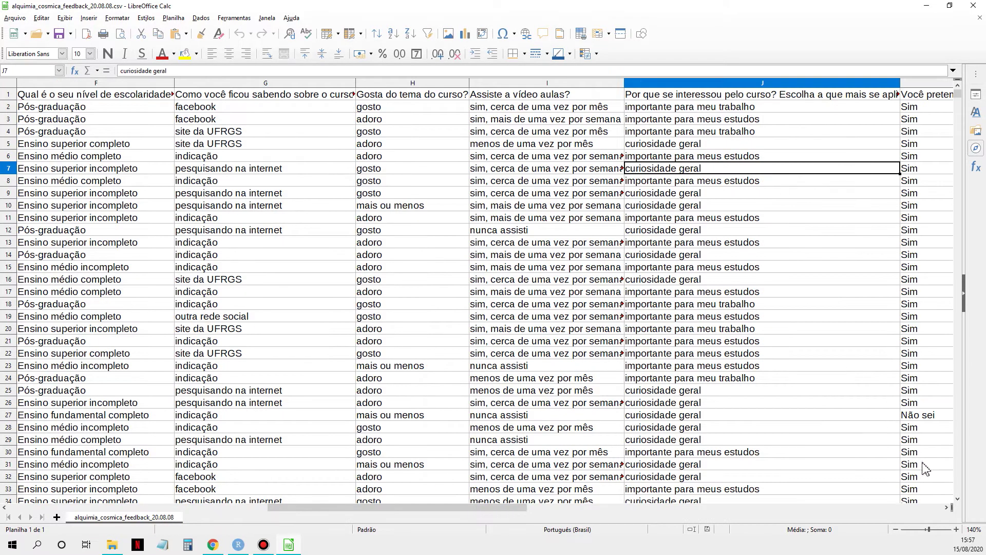
left_click(948, 508)
left_click(948, 509)
left_click(948, 508)
left_click(948, 508)
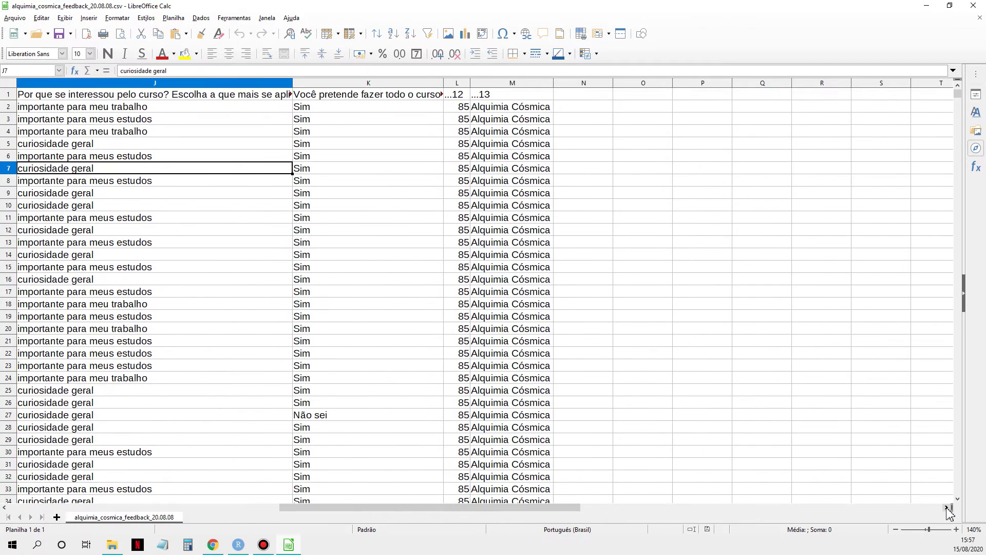
Close the feedback file and open alquimia_cosmica_notas_20.02.08.csv with the Unicode (UTF-8) import settings
left_click(973, 6)
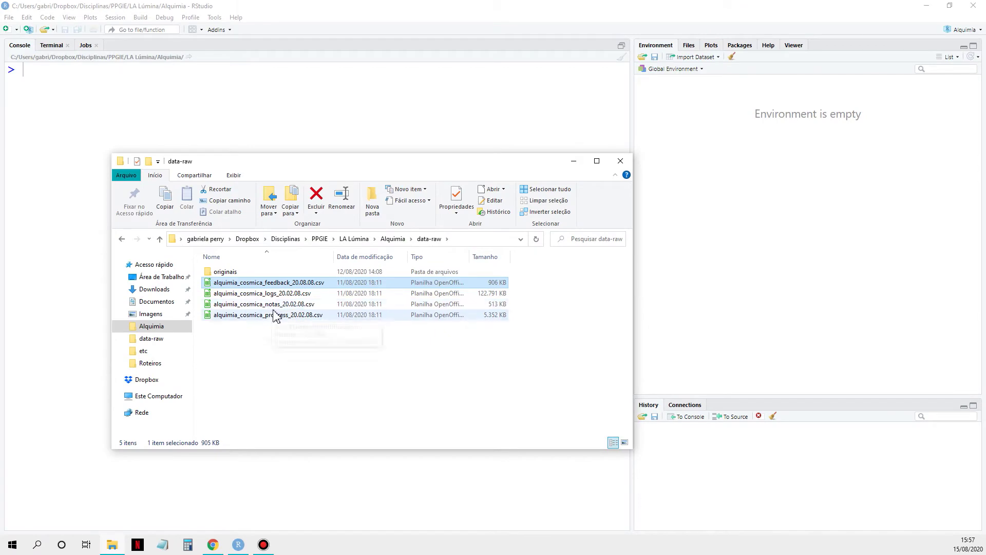
double_click(277, 305)
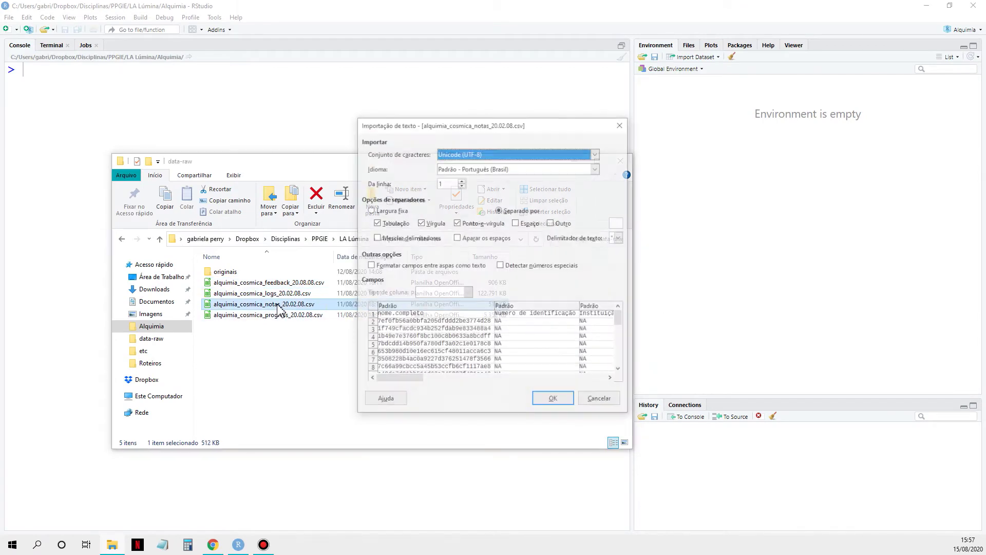
left_click(554, 400)
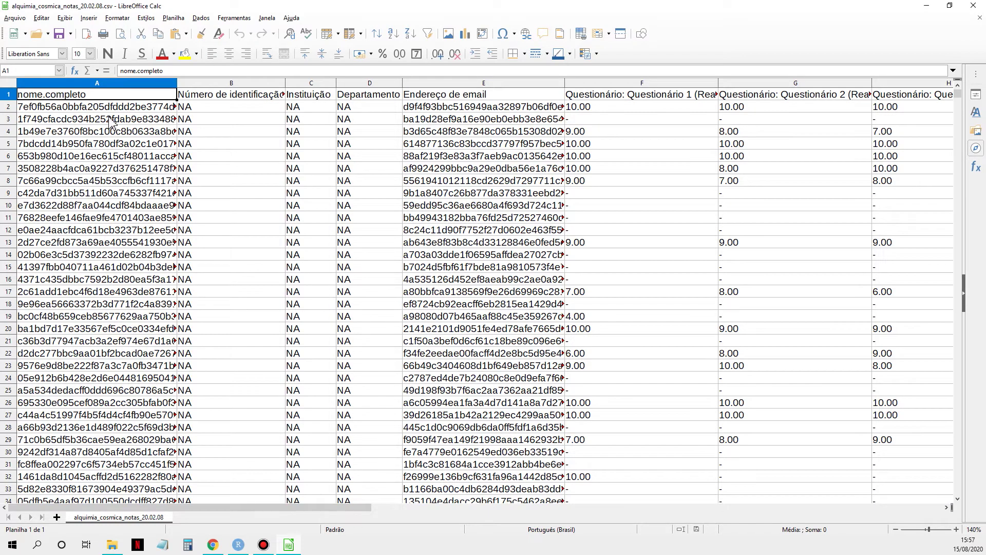
Examine the Número de identificação, Instituição and Departamento columns of the grades table, continuing through the grades of Questionário 1 to 4
left_click(242, 83)
left_click(362, 84)
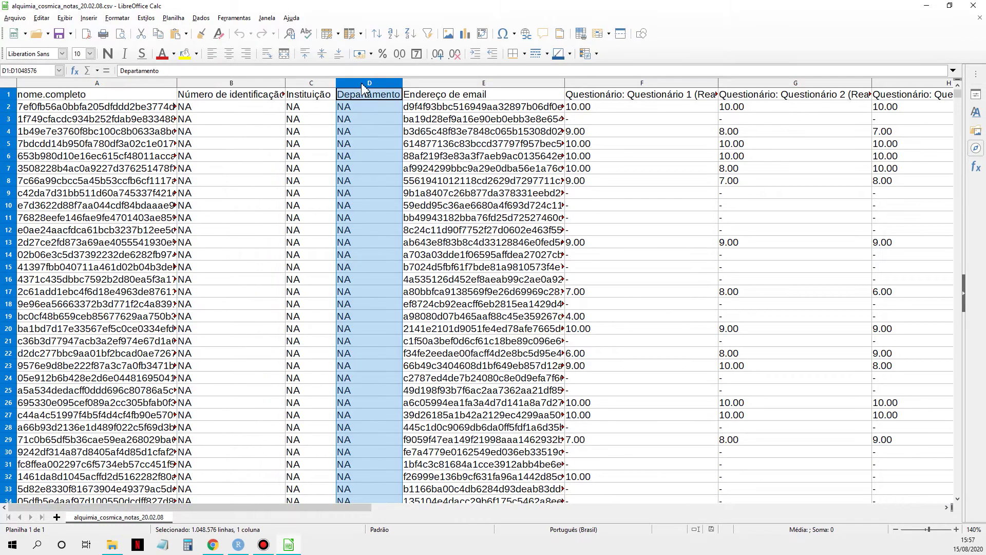
left_click_drag(317, 508, 390, 519)
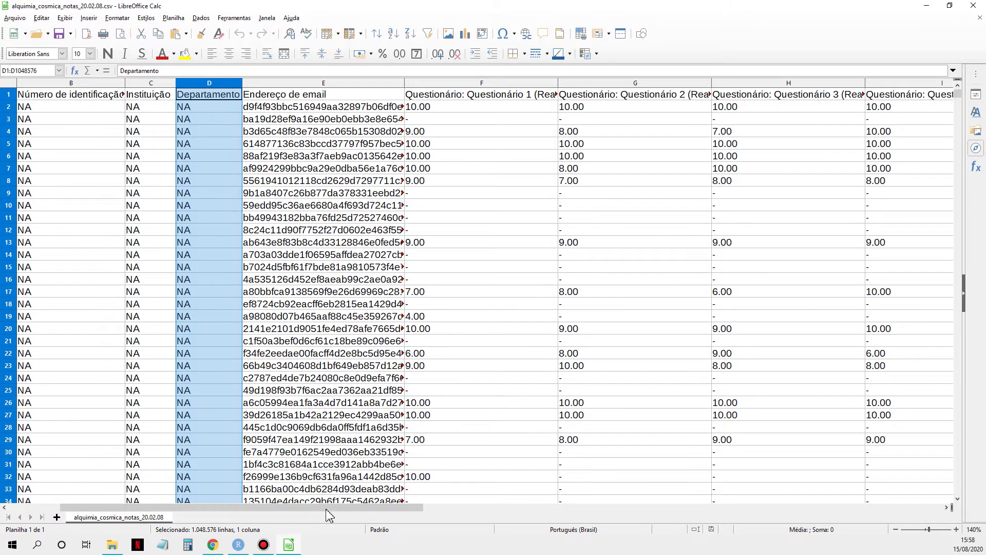
left_click_drag(329, 513, 457, 514)
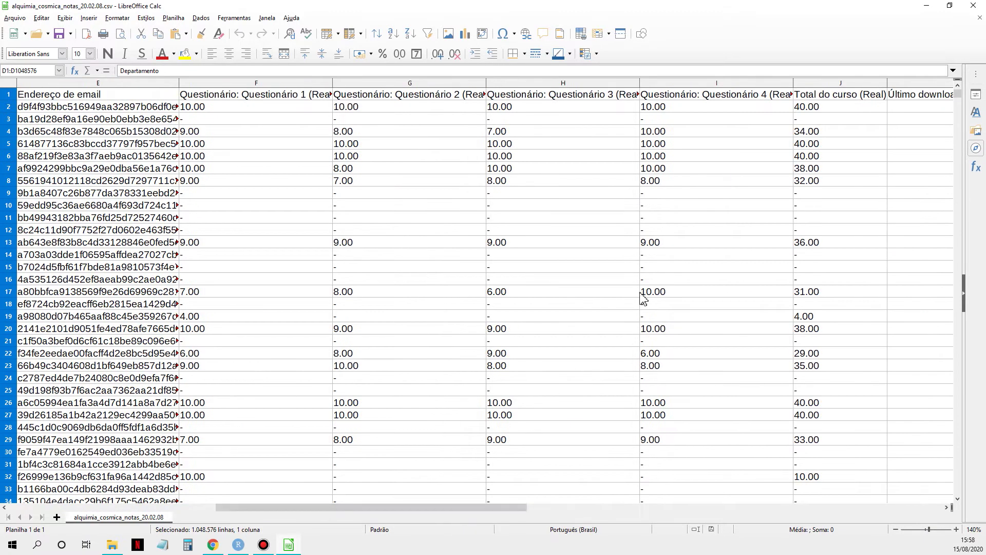
Examine the Total do curso (Real) column, comparing individual students' totals with their questionnaire grades down the table
left_click(824, 108)
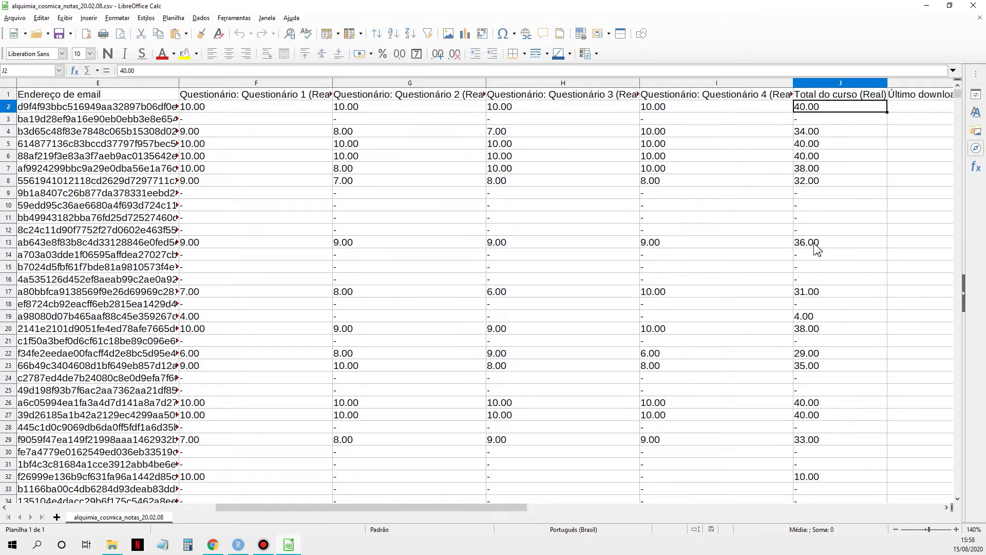
scroll(836, 395, "down", 5)
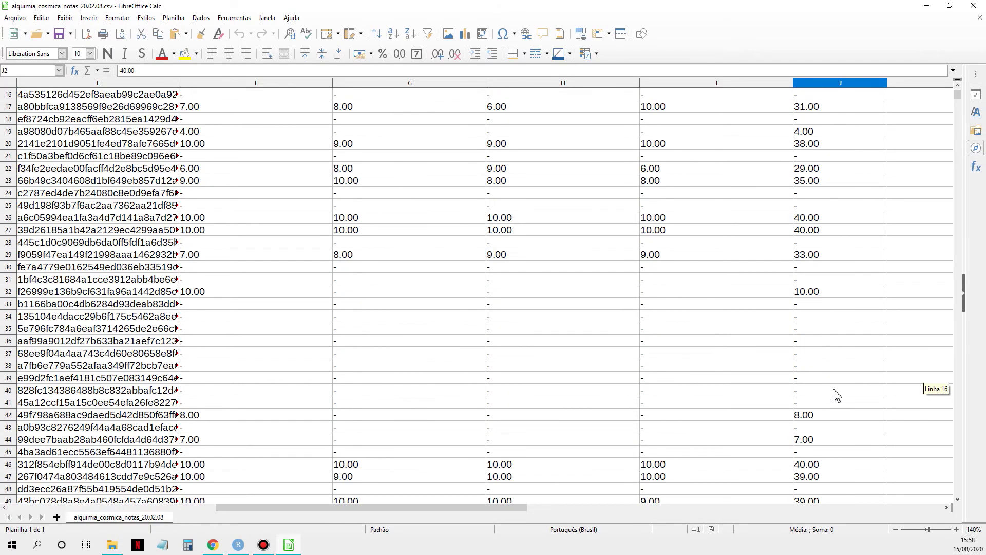
scroll(835, 396, "down", 5)
left_click(815, 236)
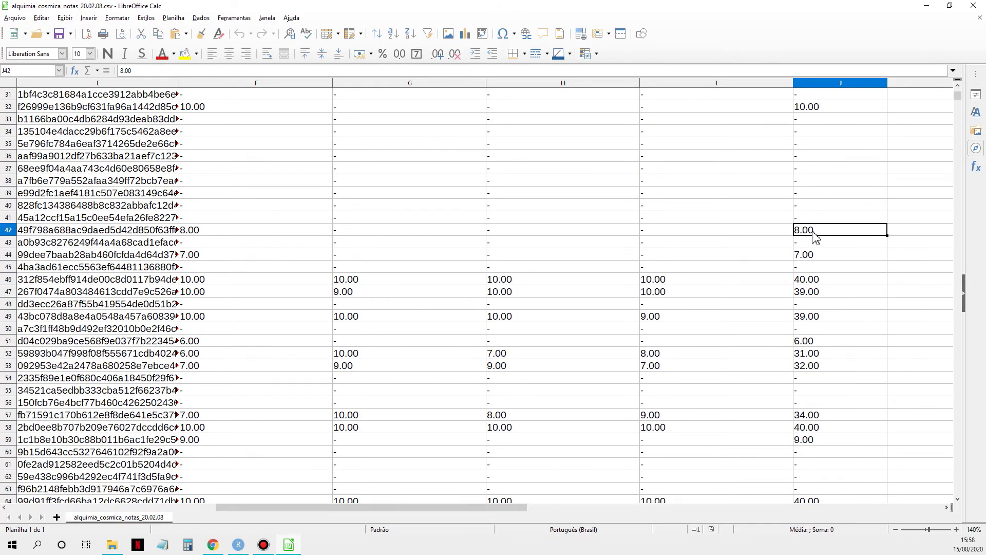
left_click(812, 281)
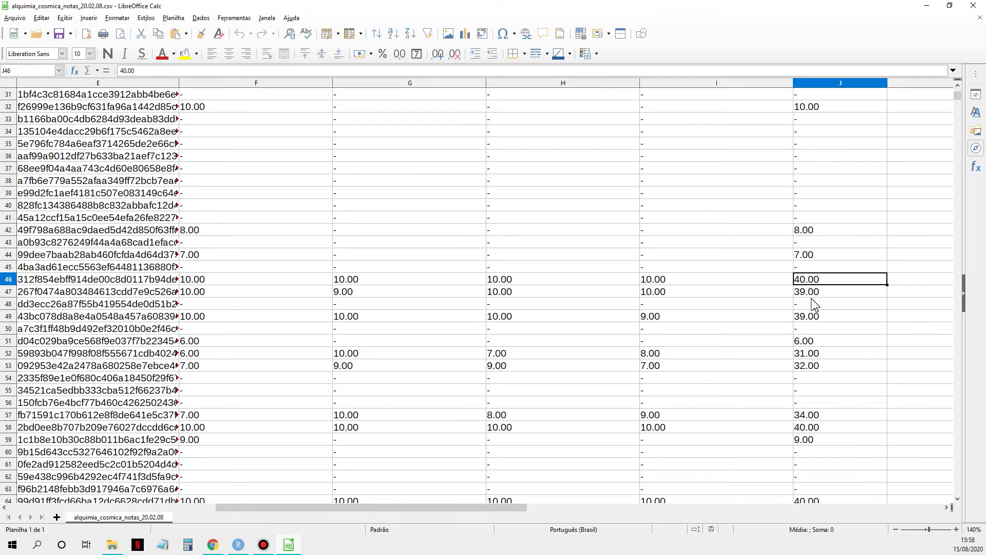
left_click(819, 316)
scroll(803, 373, "down", 4)
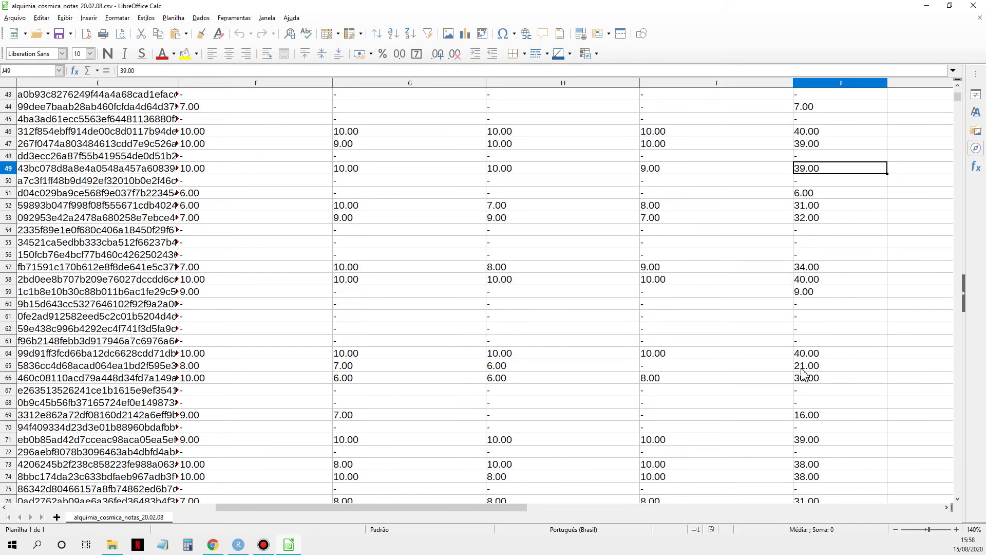
scroll(854, 245, "up", 11)
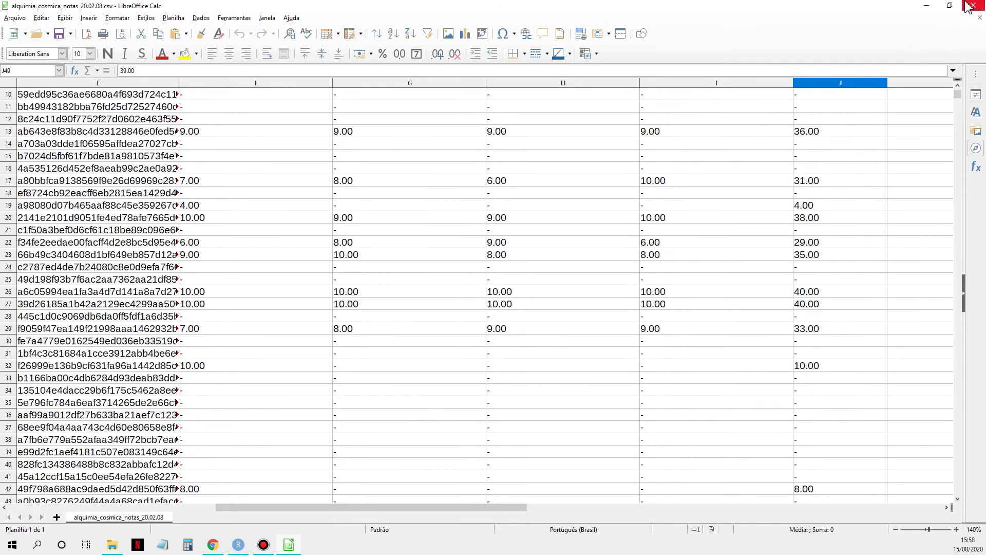
Close the grades file and review the four Alquimia Cósmica CSV files in the data-raw folder, leaving none selected
key("alt+F4")
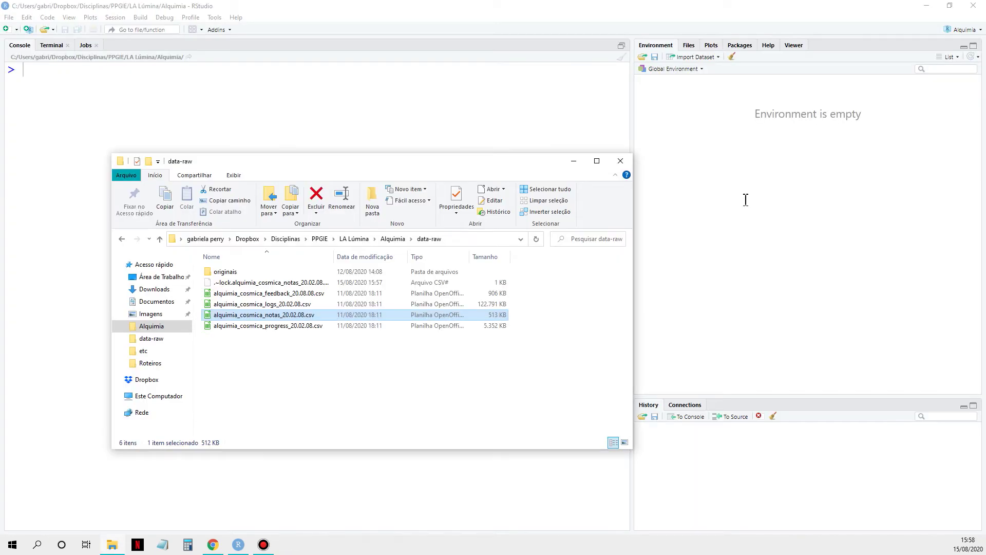
left_click(267, 364)
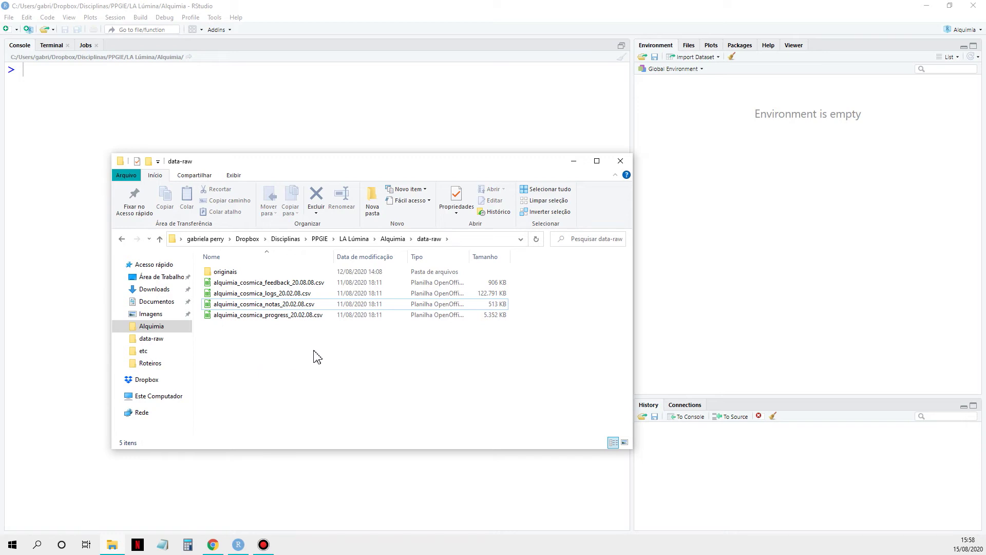
left_click_drag(319, 350, 264, 280)
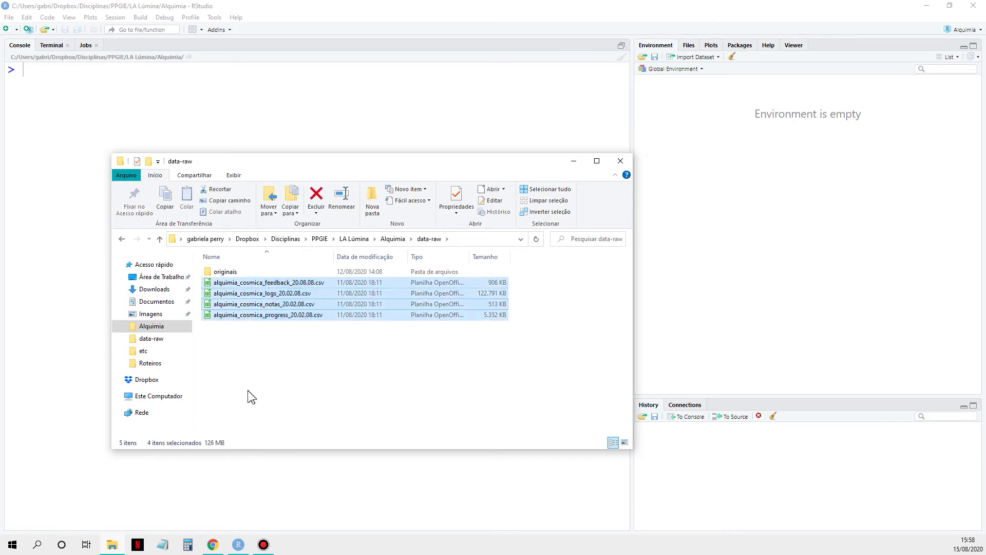
left_click(297, 345)
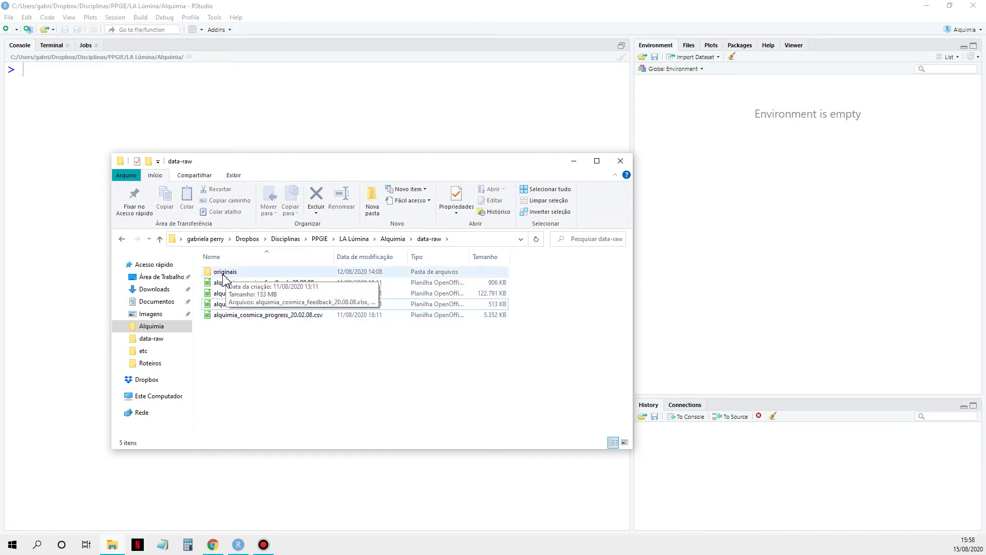